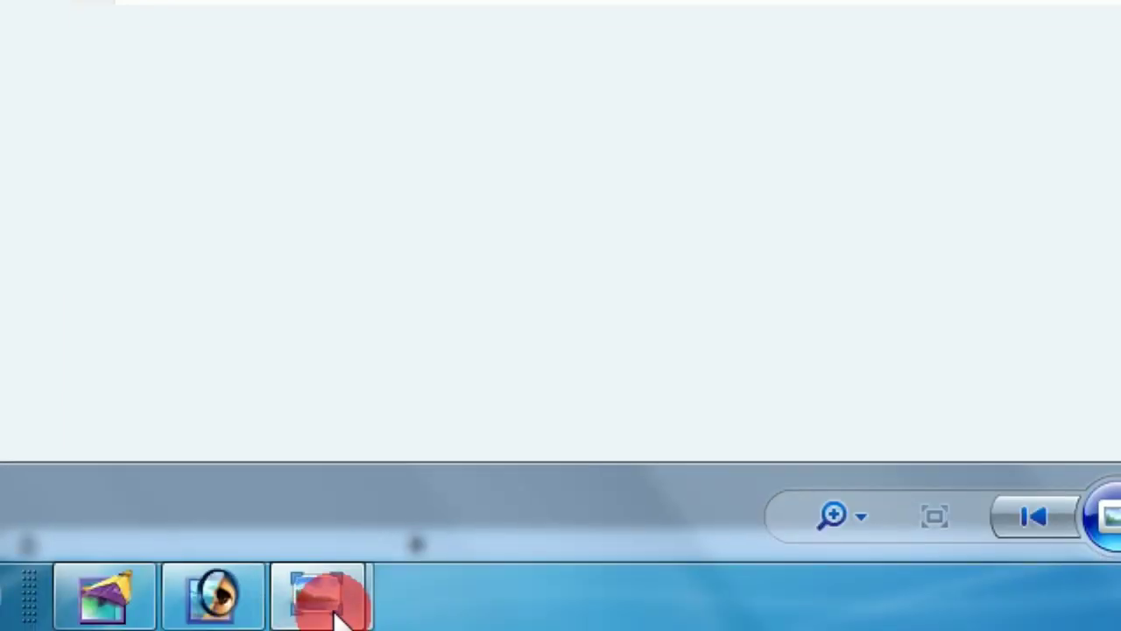
Bring the watermark sample image forward from the taskbar to preview it.
mouse_move(320, 596)
left_click(105, 450)
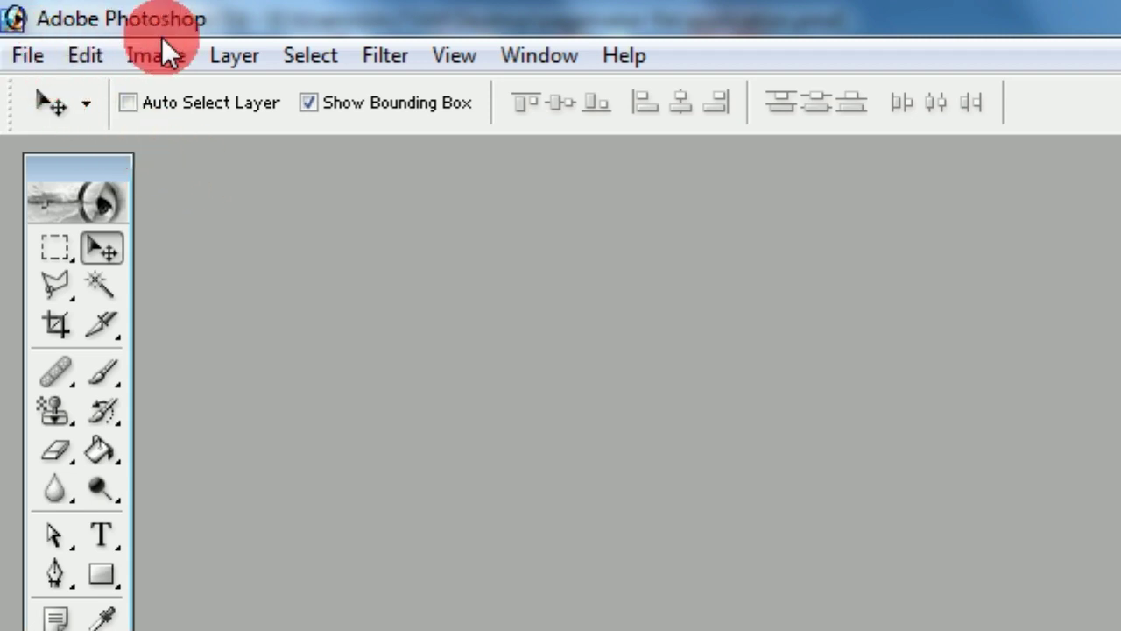
Create a 4 x 6 inch, 300 pixels/inch transparent document, Untitled-1, with its window moved right.
left_click(26, 54)
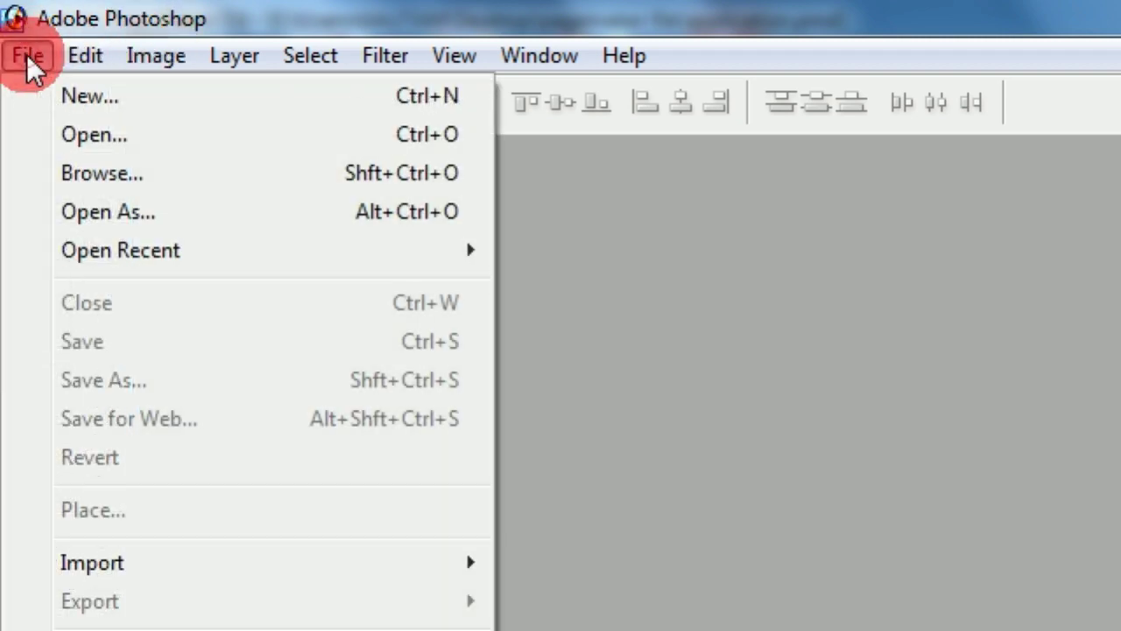
left_click(77, 96)
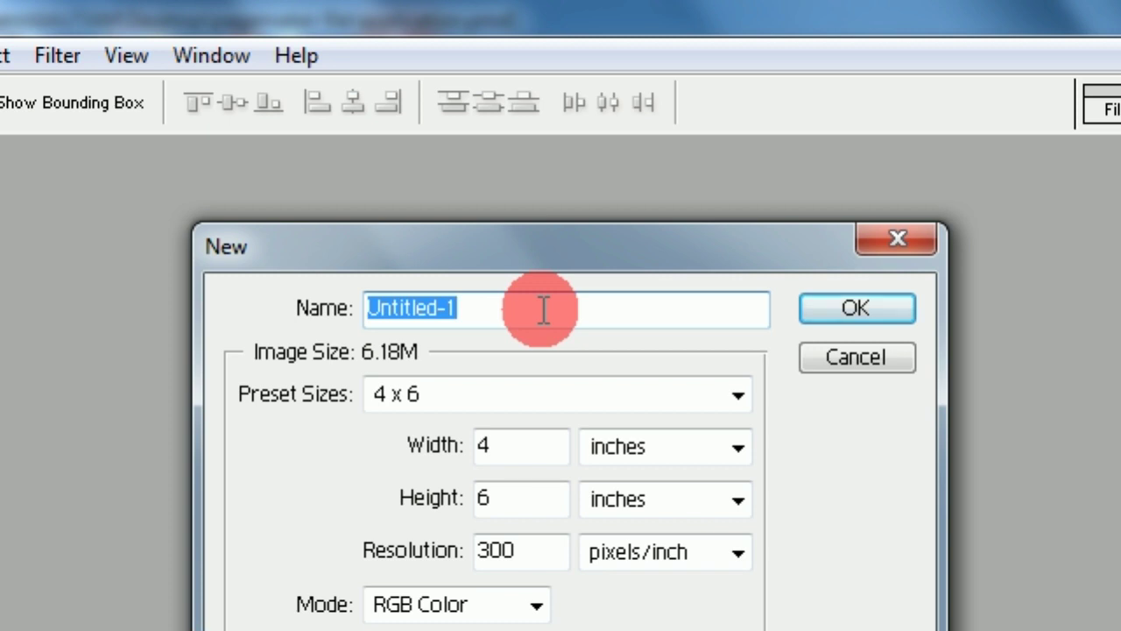
left_click(442, 398)
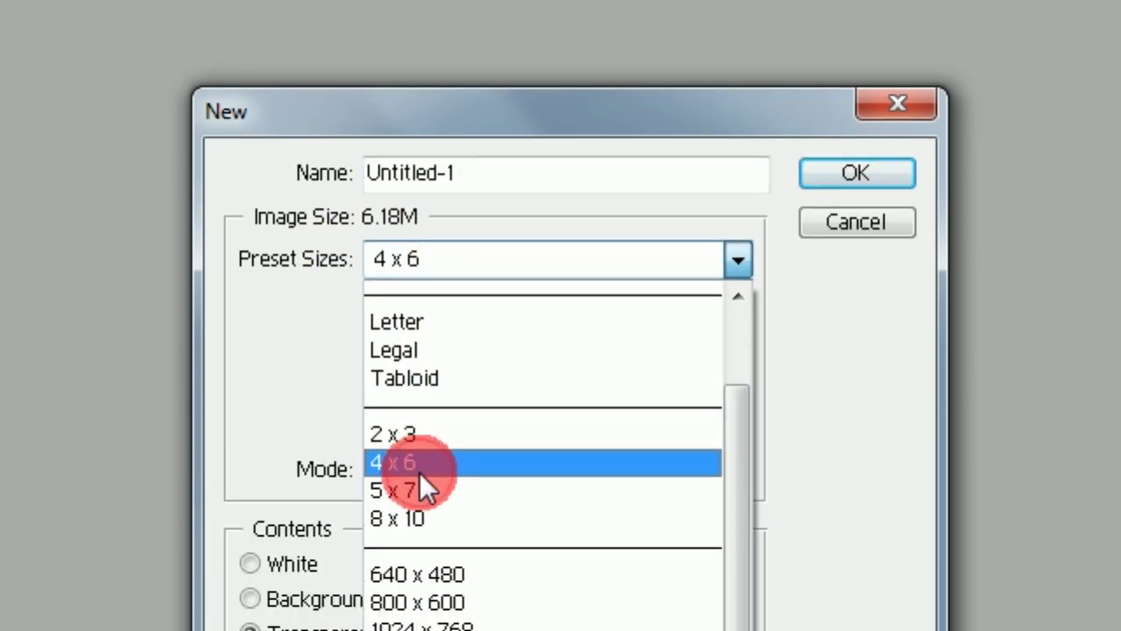
left_click(420, 471)
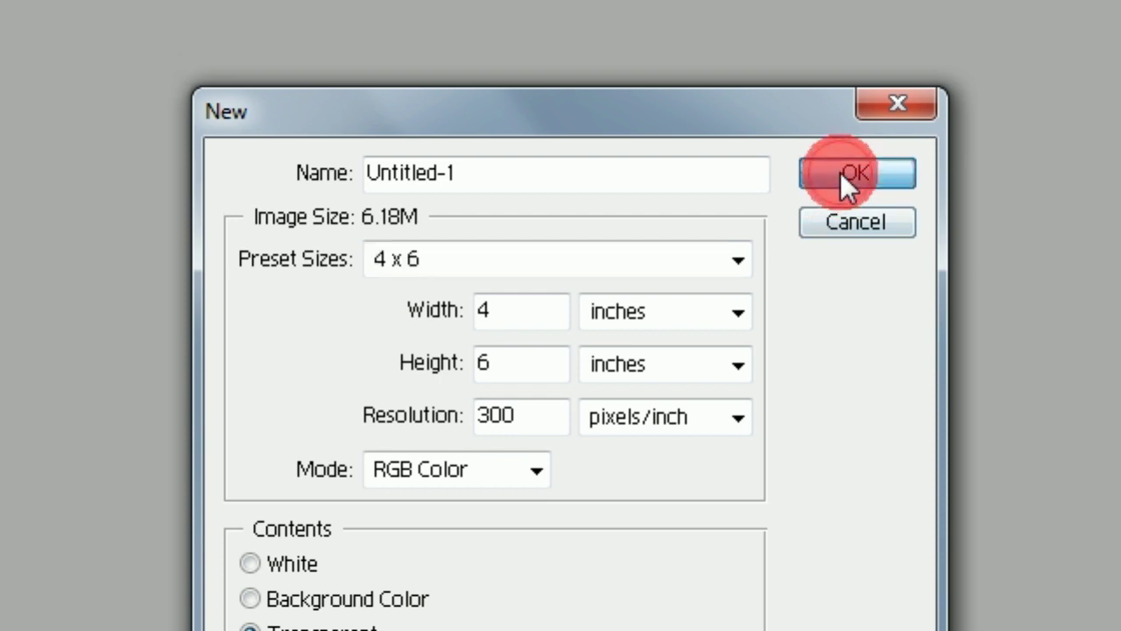
left_click(914, 4)
left_click_drag(290, 163, 690, 175)
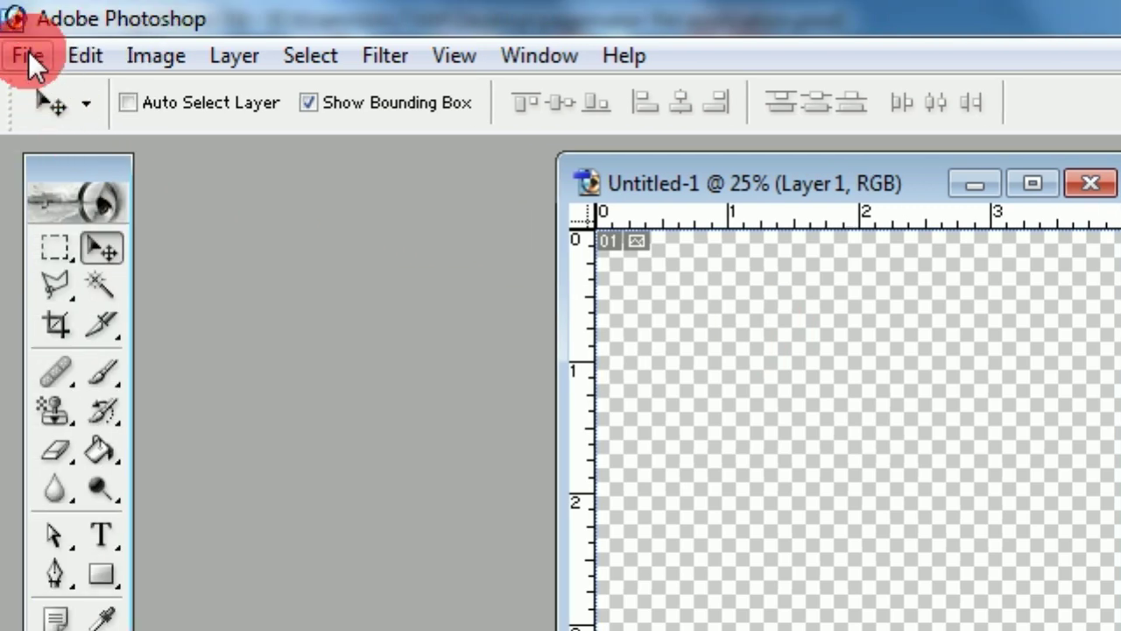
Open the bride photo KD003.jpg from the modal photo folder.
left_click(27, 54)
left_click(73, 136)
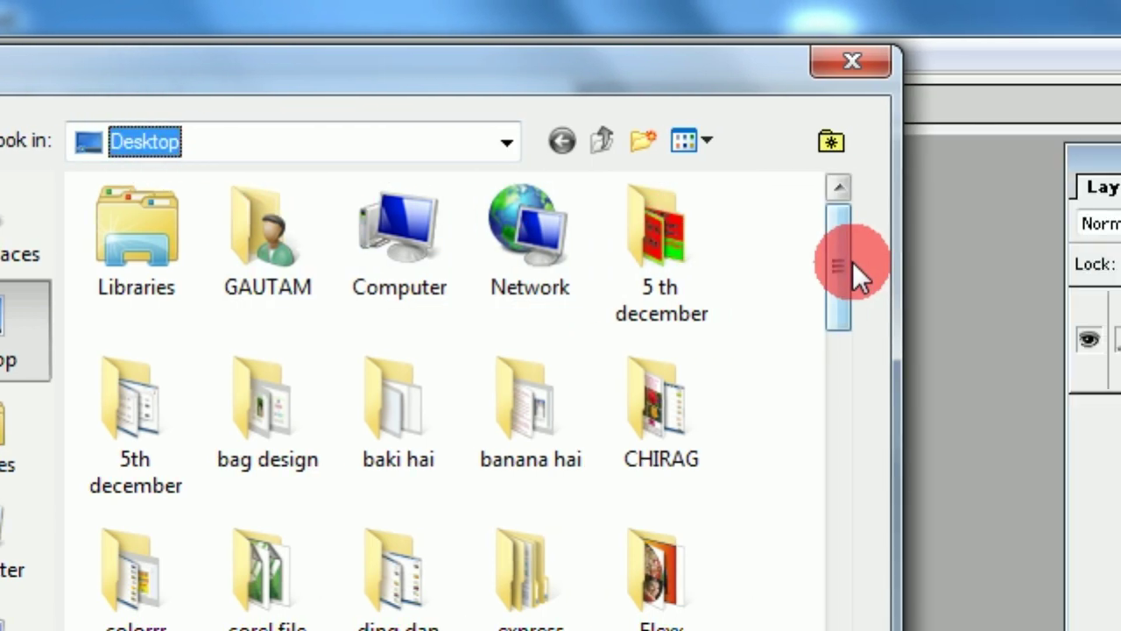
left_click_drag(832, 263, 810, 383)
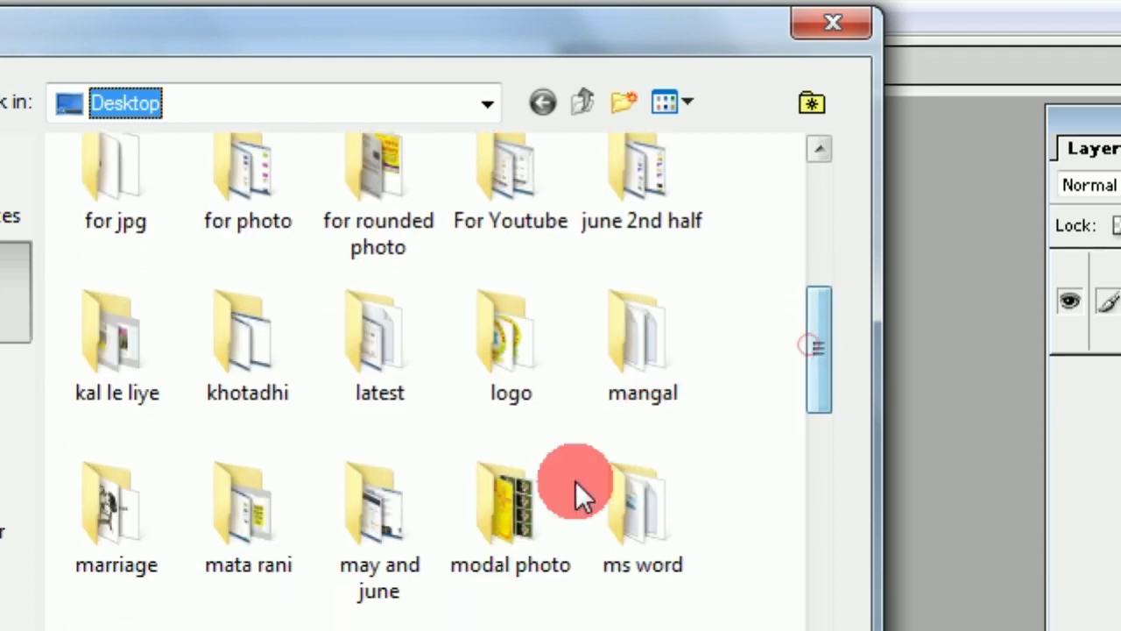
left_click(576, 481)
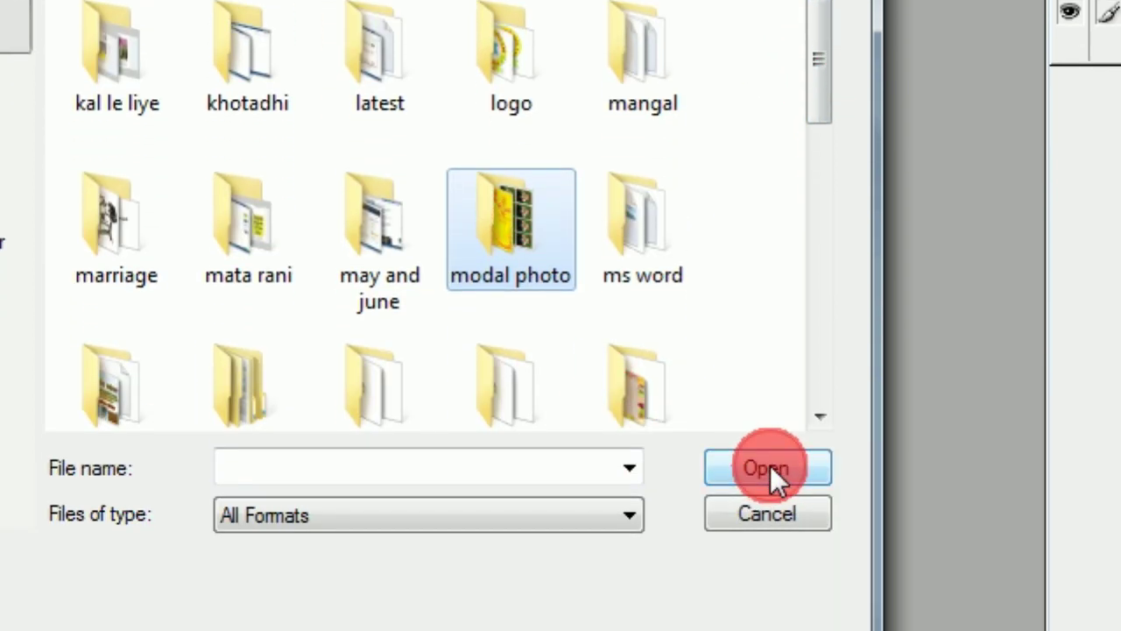
left_click(767, 468)
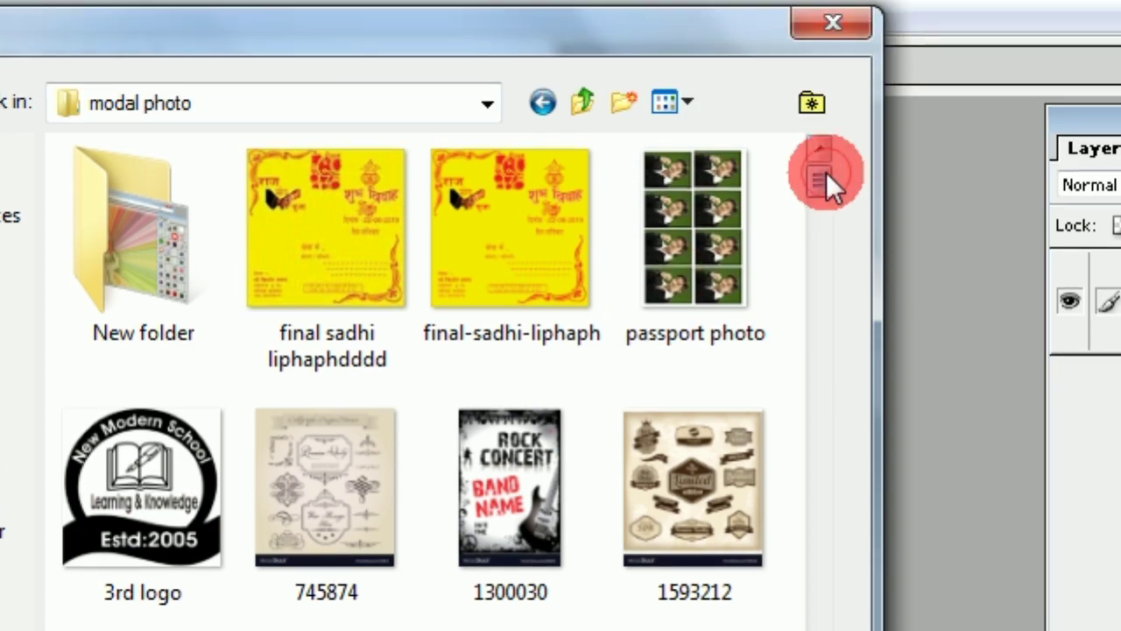
mouse_move(826, 172)
left_mouse_down()
mouse_move(812, 319)
mouse_move(782, 435)
left_mouse_up()
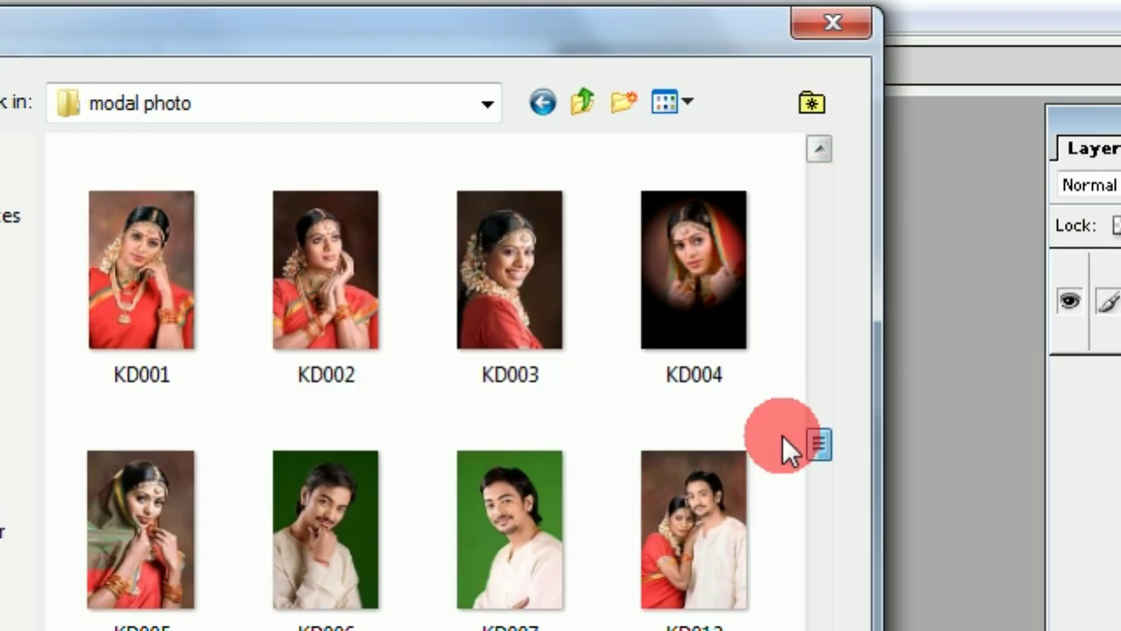
left_click(525, 276)
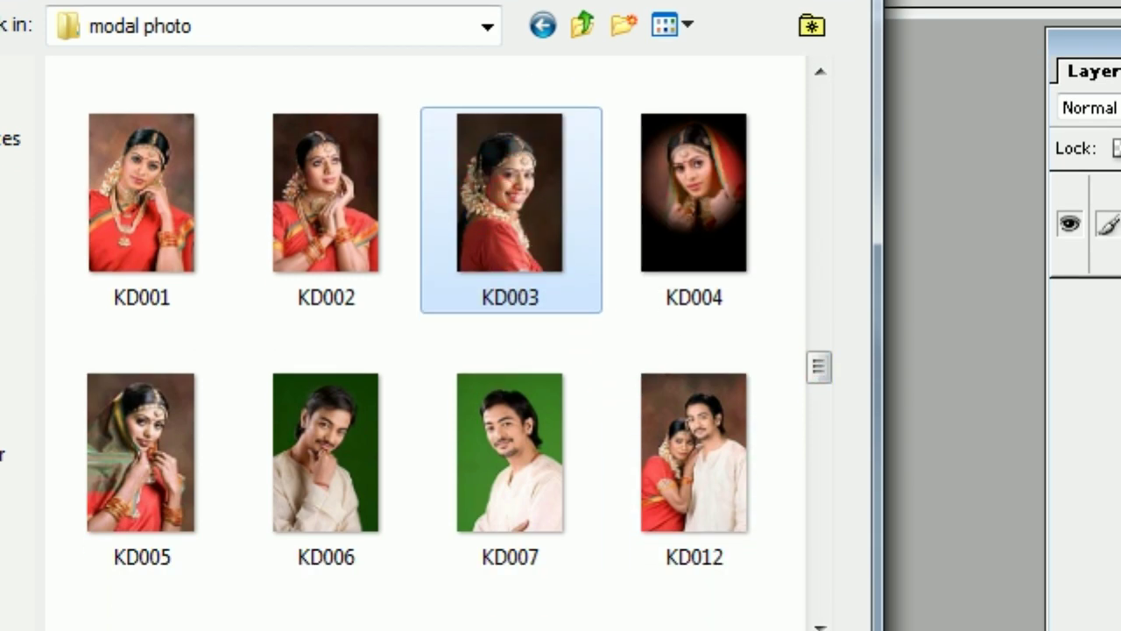
left_click(724, 467)
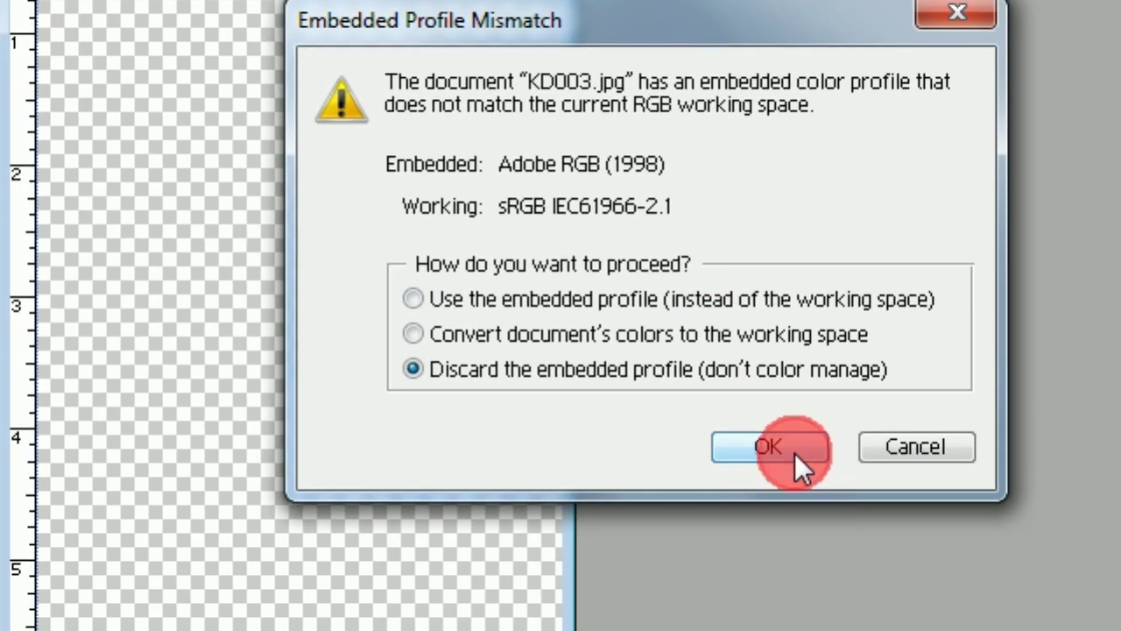
Open KD003.jpg discarding its embedded profile, and draw an elliptical selection around the bride's face.
left_click(794, 453)
left_click_drag(338, 475, 298, 241)
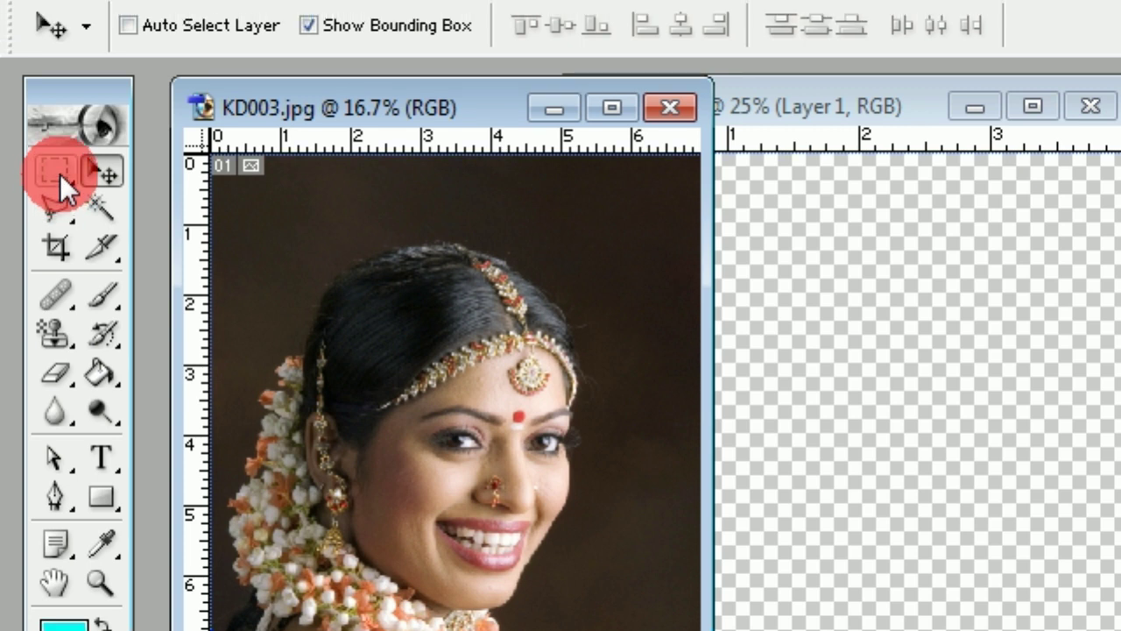
left_click(59, 173)
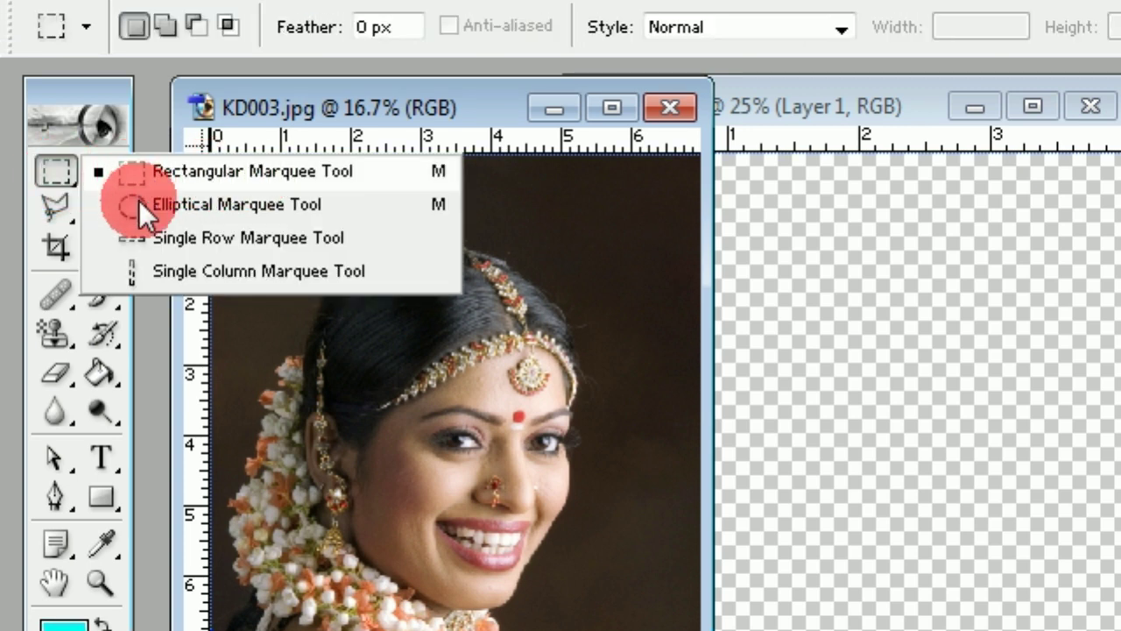
left_click(198, 210)
mouse_move(261, 229)
left_mouse_down()
mouse_move(411, 272)
mouse_move(627, 468)
left_mouse_up()
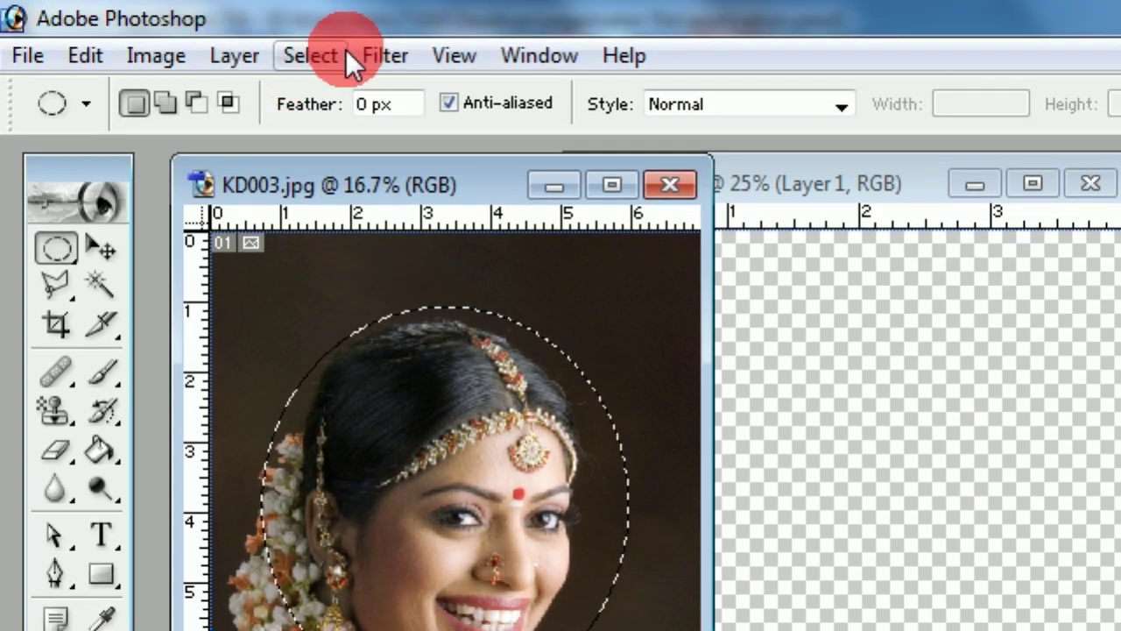
Apply a 10-pixel Feather Radius to the oval selection around the bride.
left_click(326, 54)
left_click(375, 317)
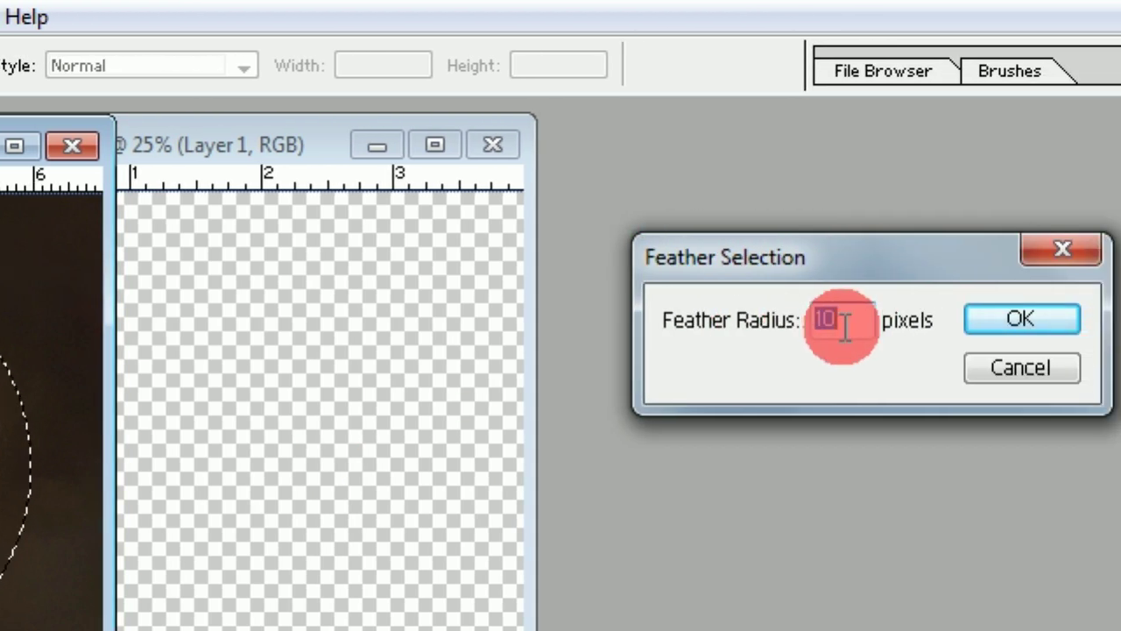
left_click(845, 324)
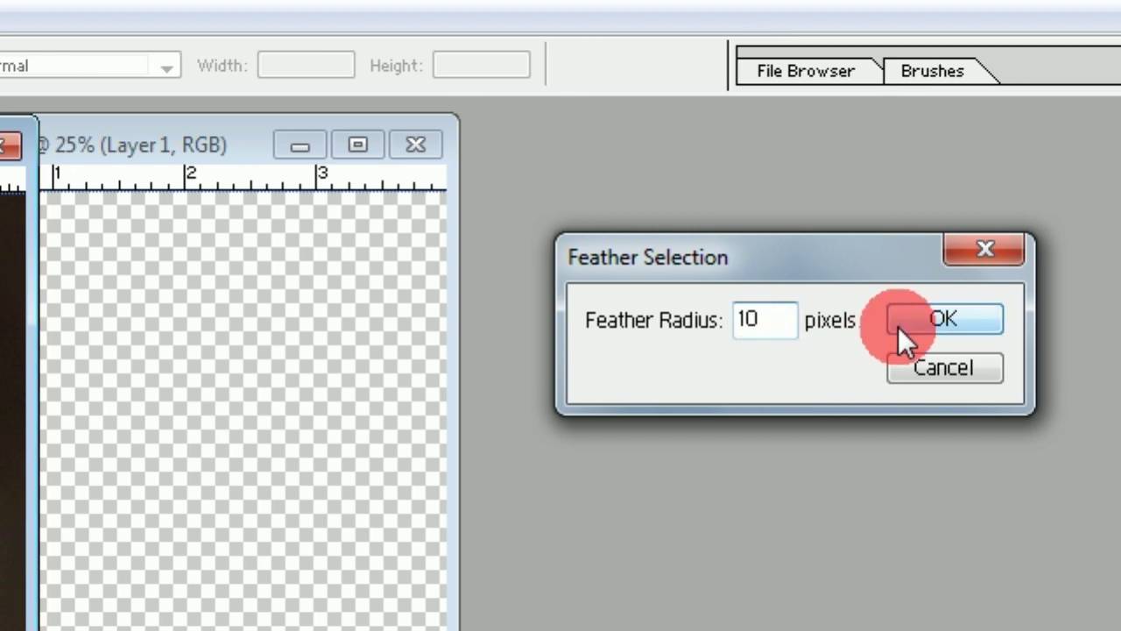
left_click(902, 331)
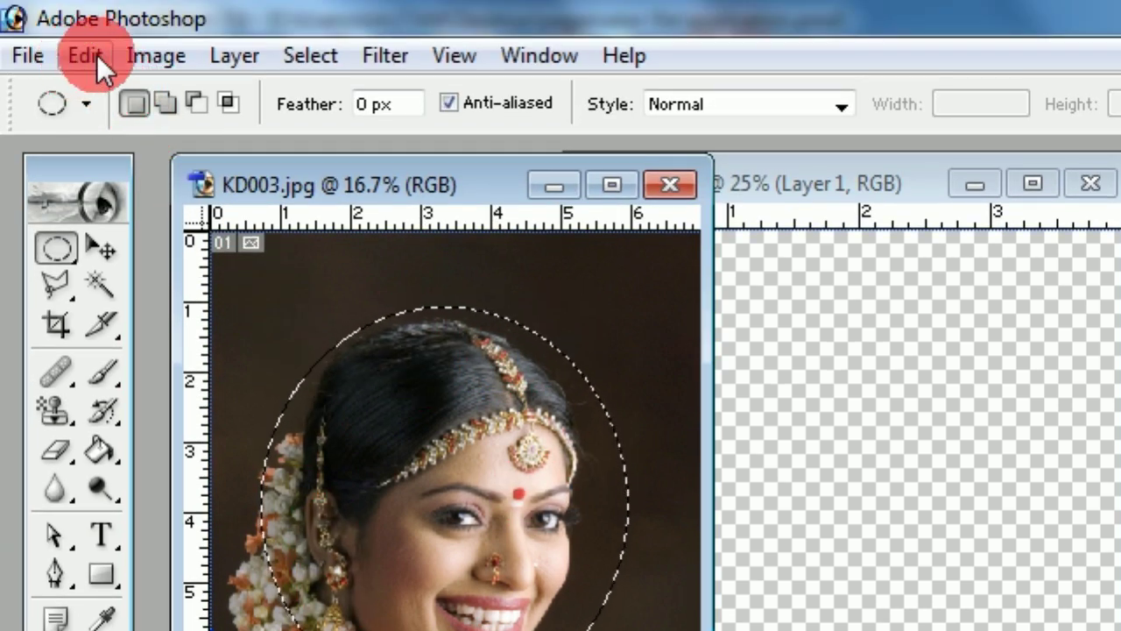
Copy the feathered oval, paste it into Untitled-1 as Layer 1, and shift it down-right.
left_click(97, 55)
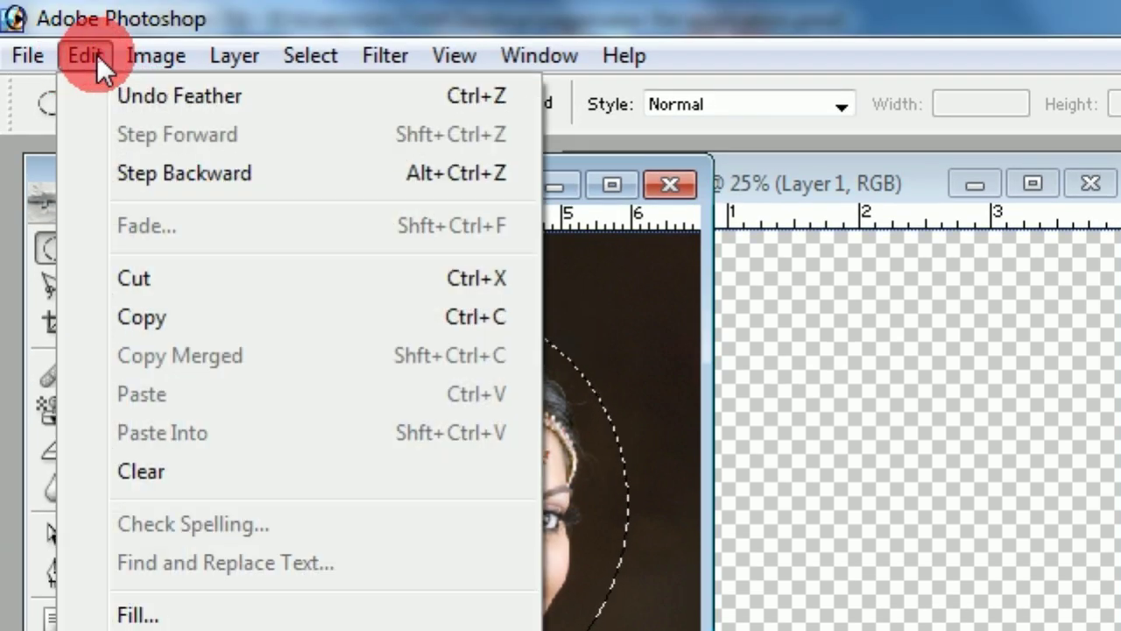
left_click(126, 317)
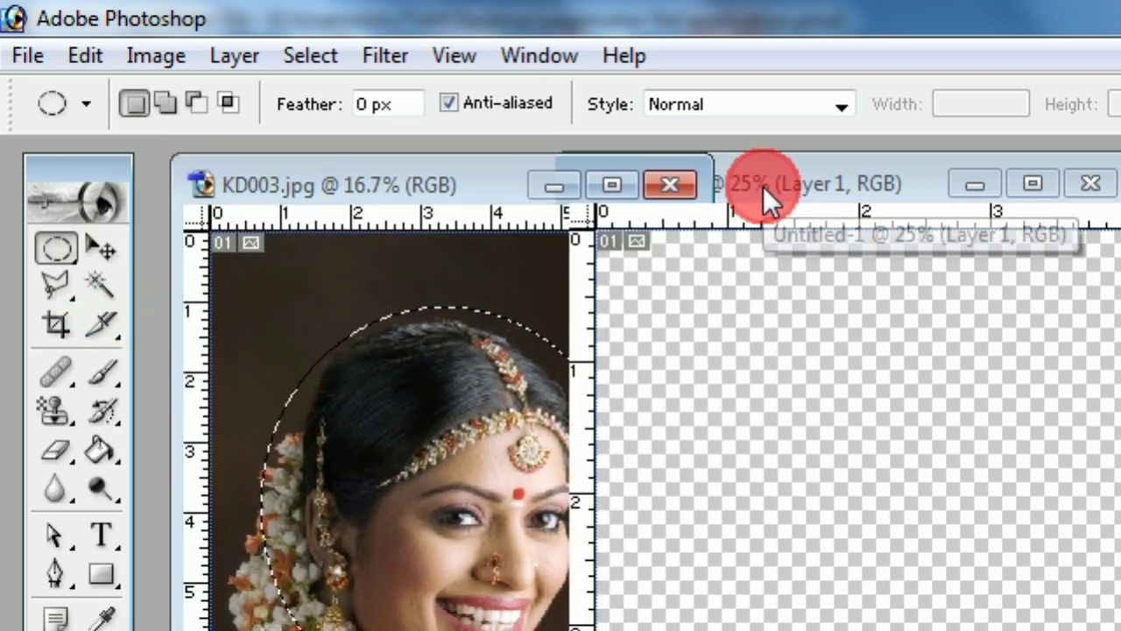
left_click_drag(763, 187, 910, 173)
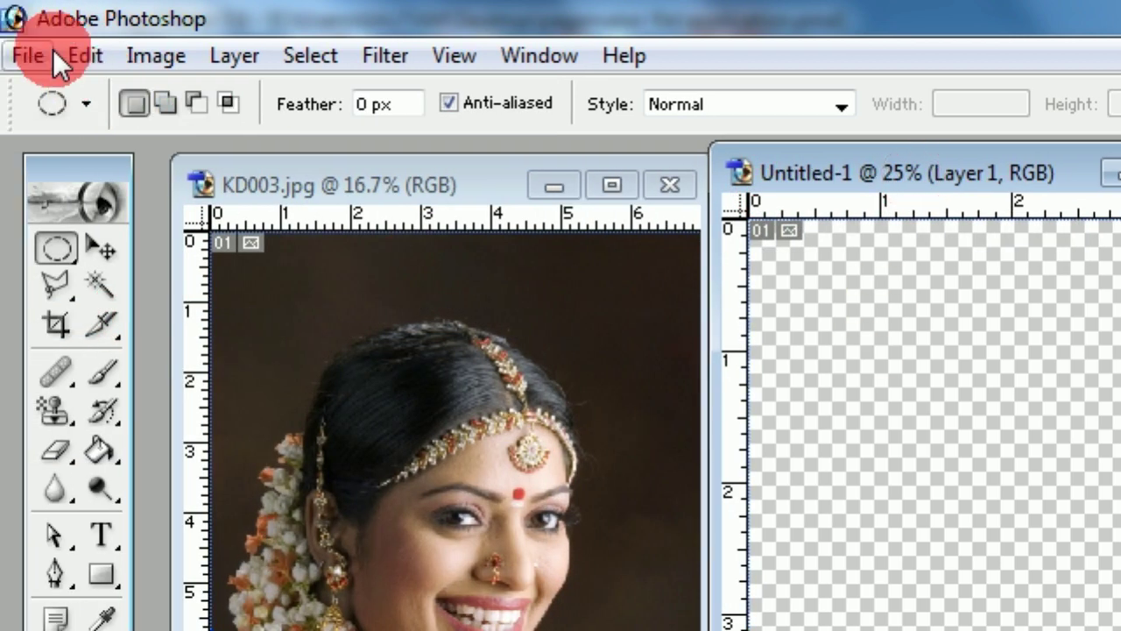
left_click(87, 56)
left_click(148, 389)
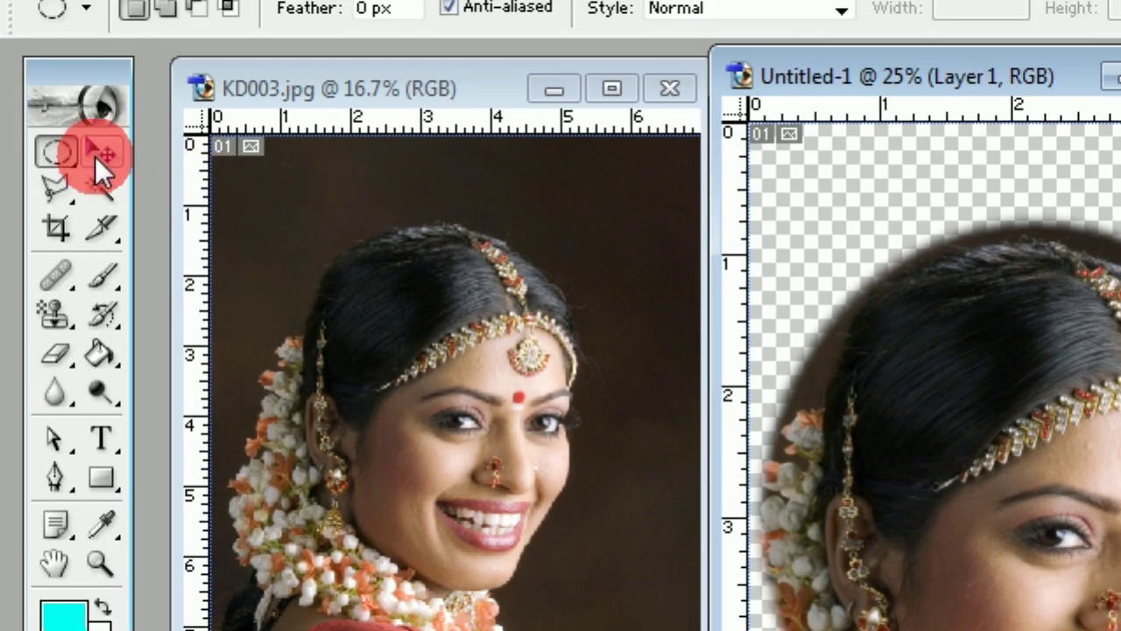
left_click(95, 155)
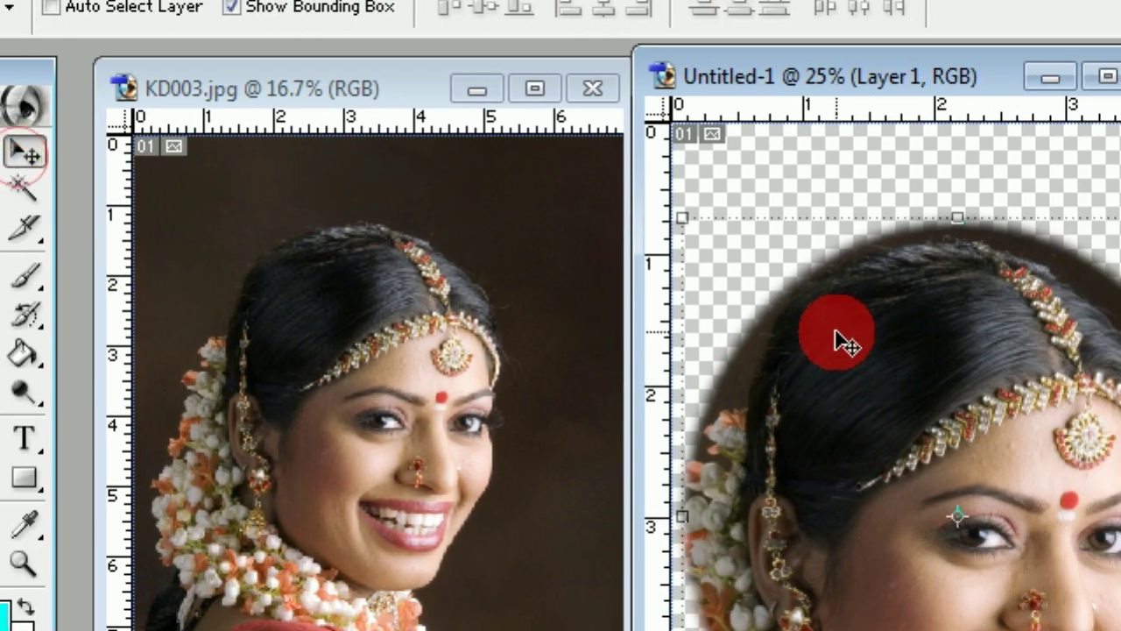
left_click_drag(833, 338, 823, 355)
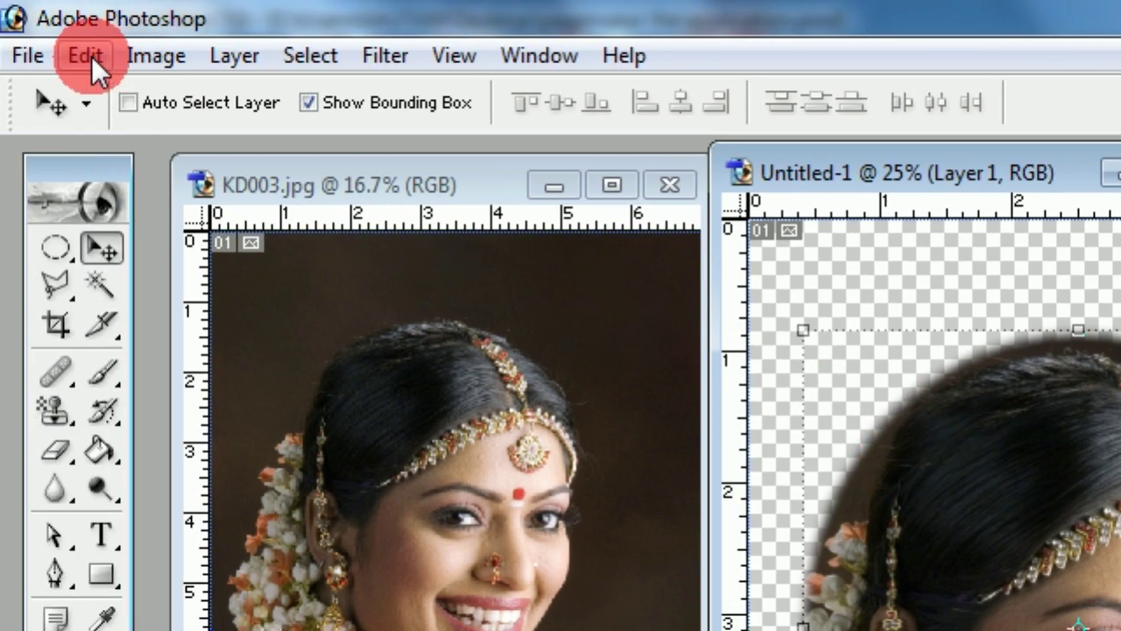
Free Transform the pasted portrait down to about 70% and nudge it up on the canvas.
left_click(91, 56)
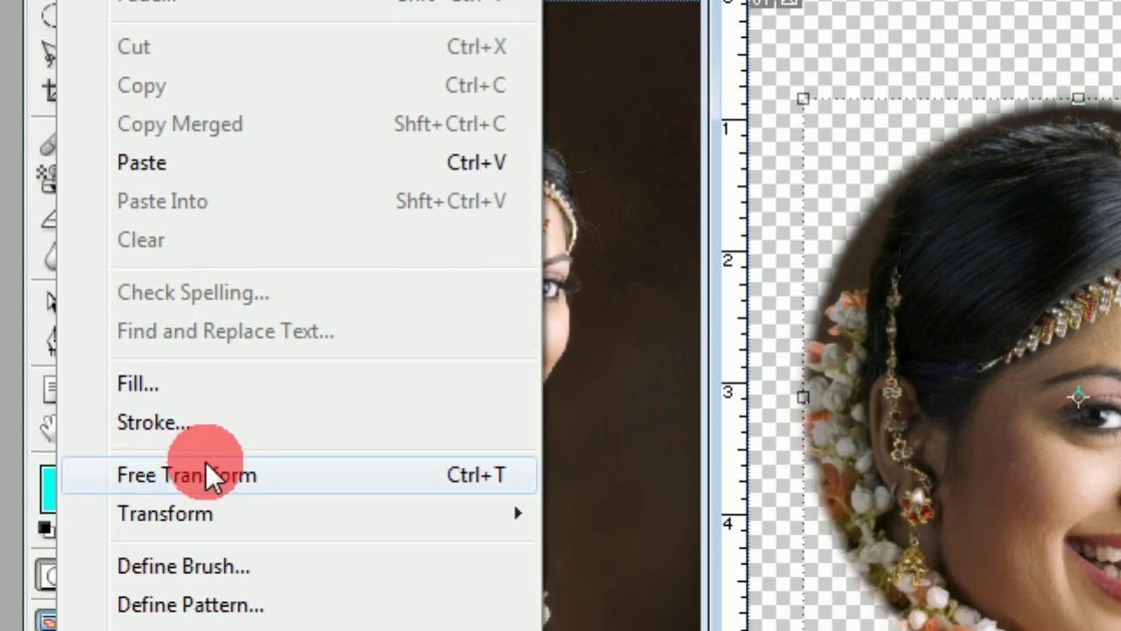
left_click(205, 462)
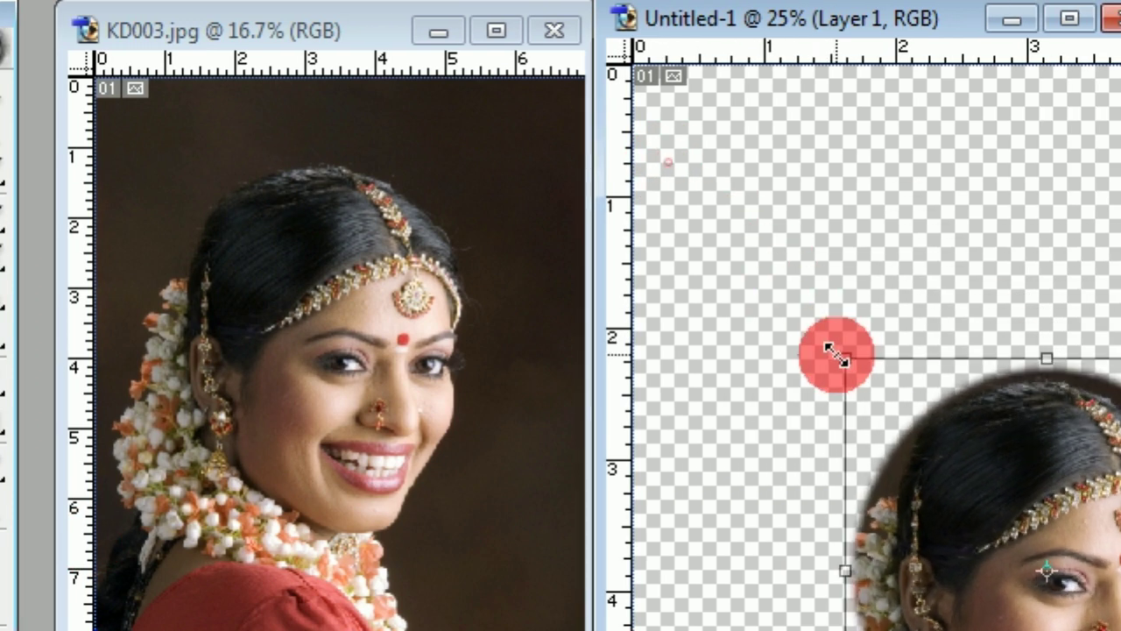
left_click_drag(782, 161, 956, 357)
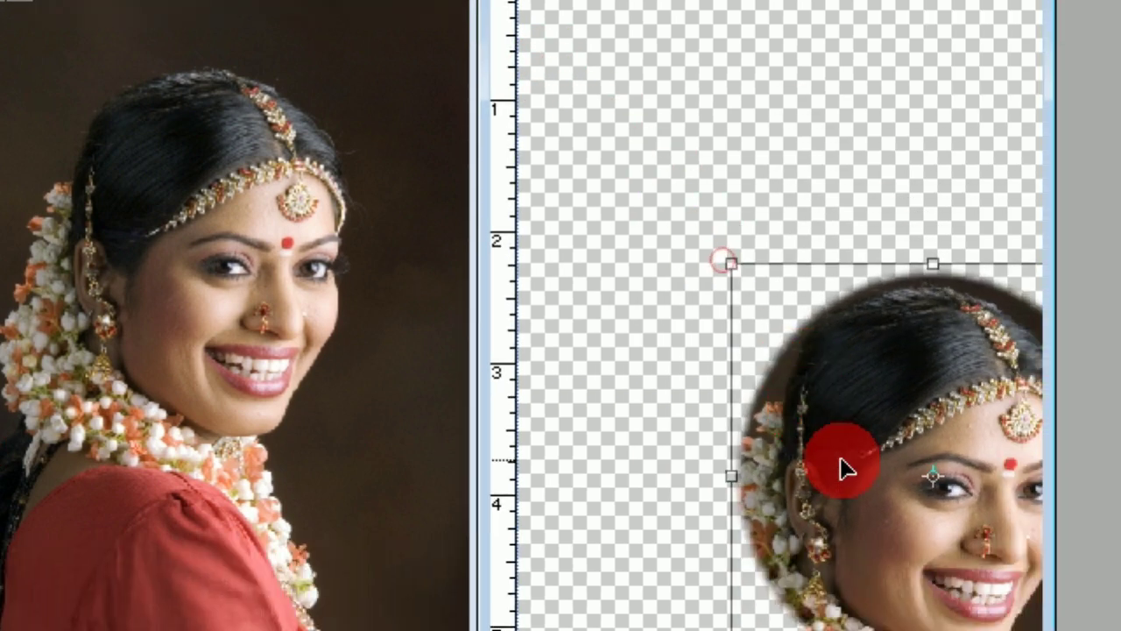
left_click_drag(1065, 561, 915, 454)
left_click_drag(665, 358, 684, 318)
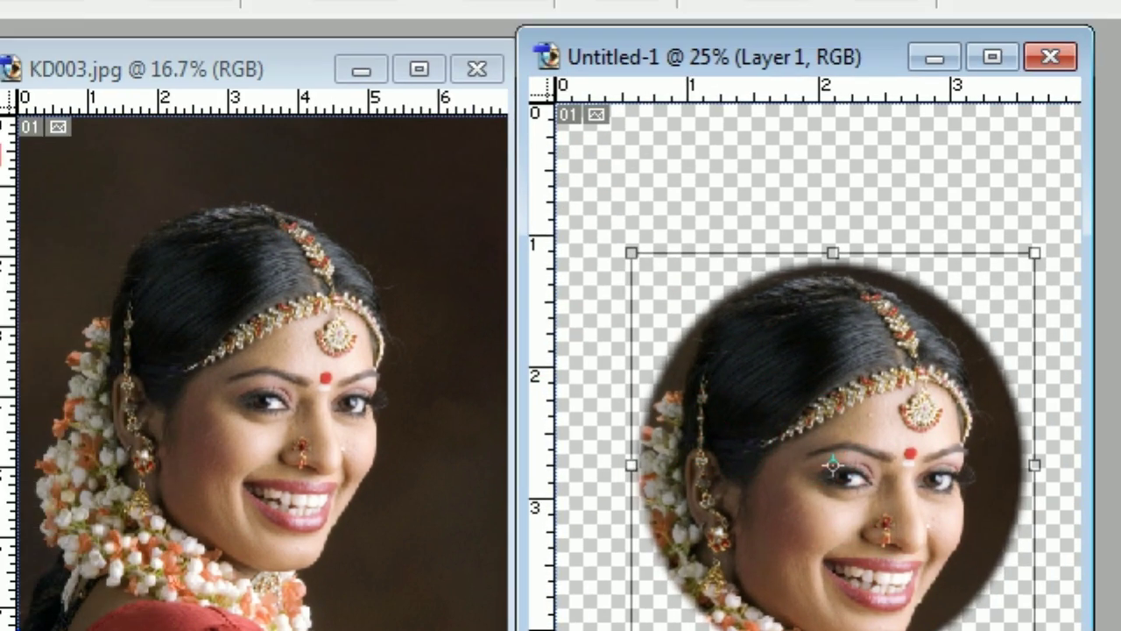
left_click(37, 162)
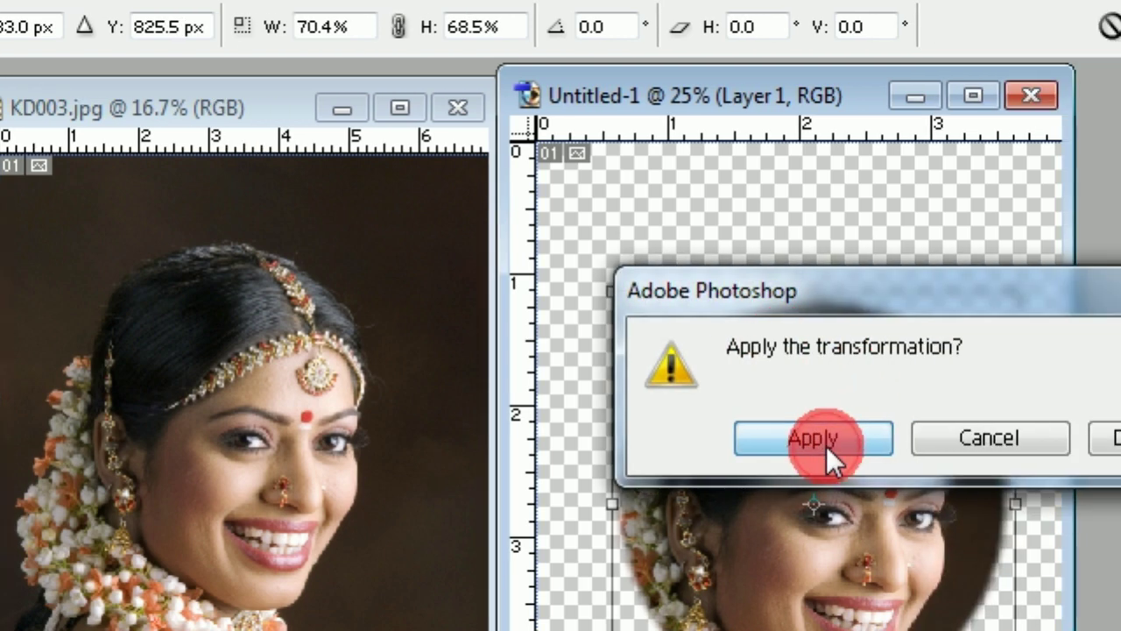
left_click(894, 432)
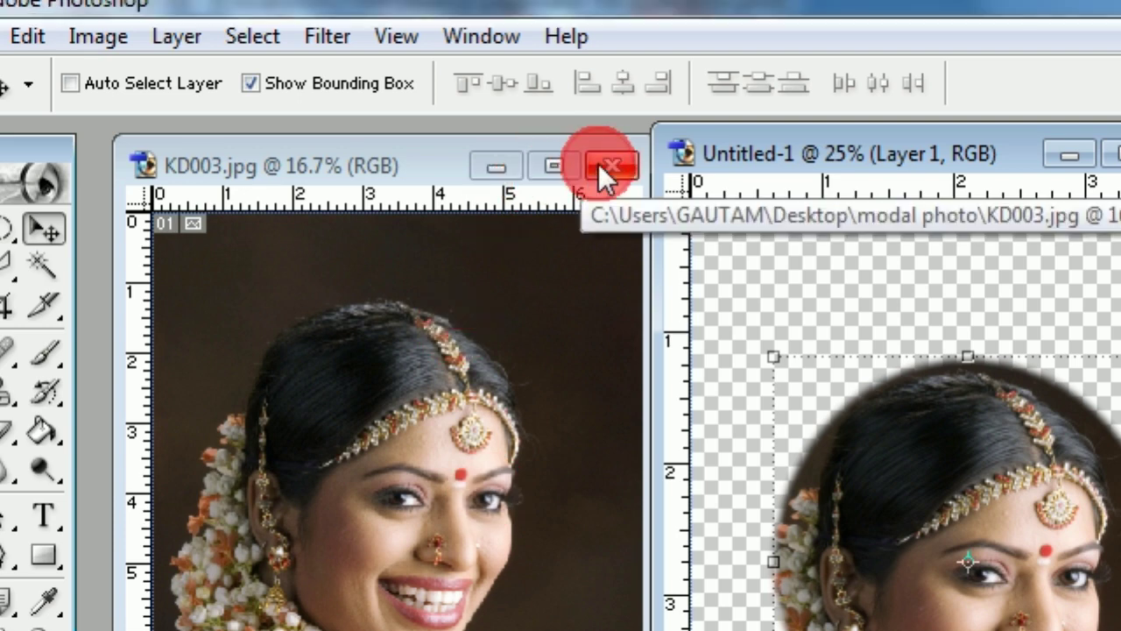
Close KD003.jpg without saving and move the Untitled-1 window left.
left_click(611, 165)
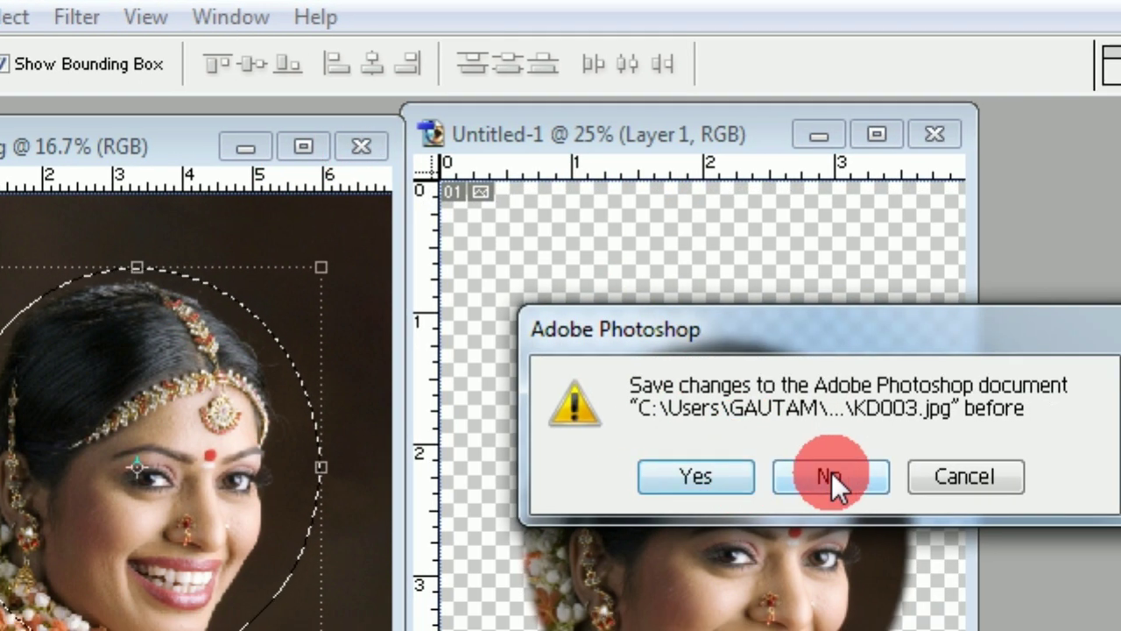
left_click(1003, 495)
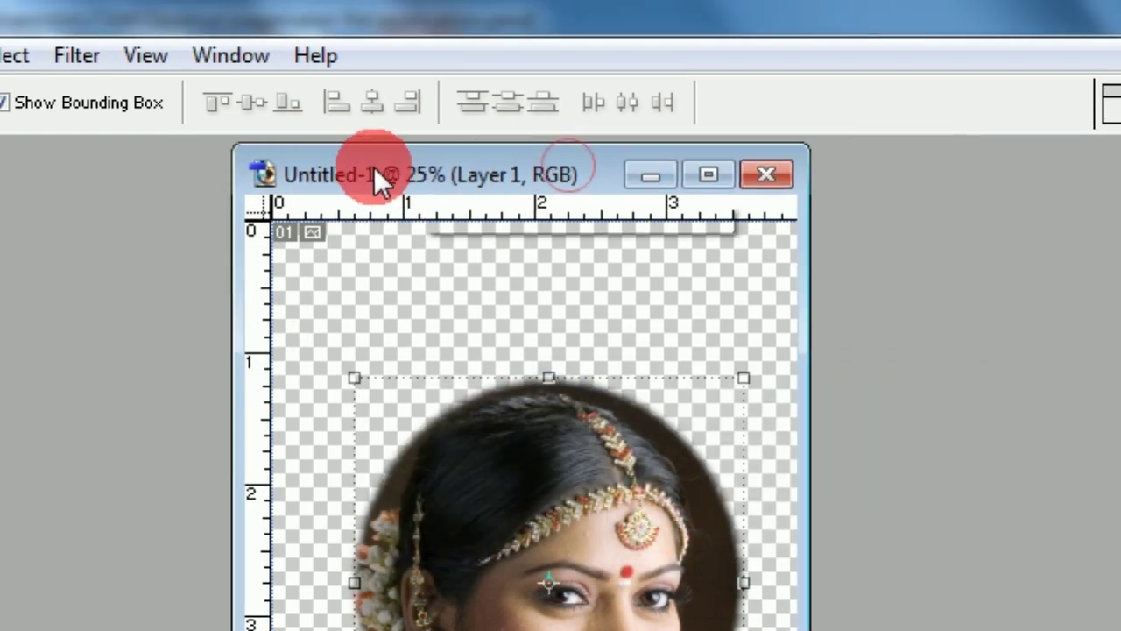
left_click_drag(568, 174, 363, 175)
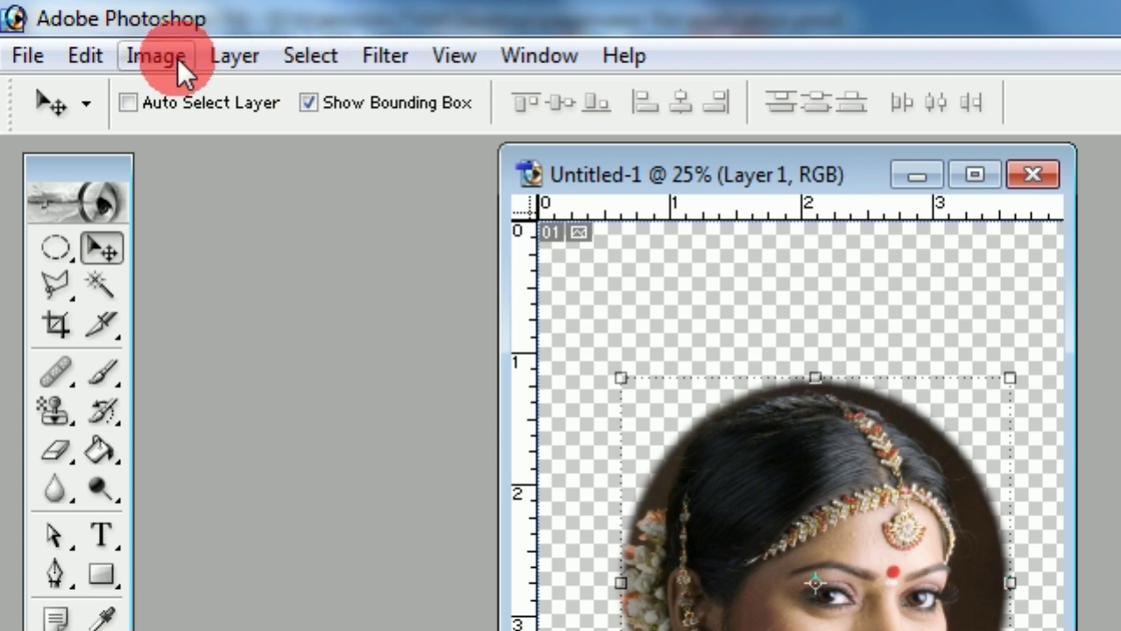
Desaturate the oval portrait and lower Layer 1's opacity to about 58%.
left_click(177, 58)
mouse_move(235, 130)
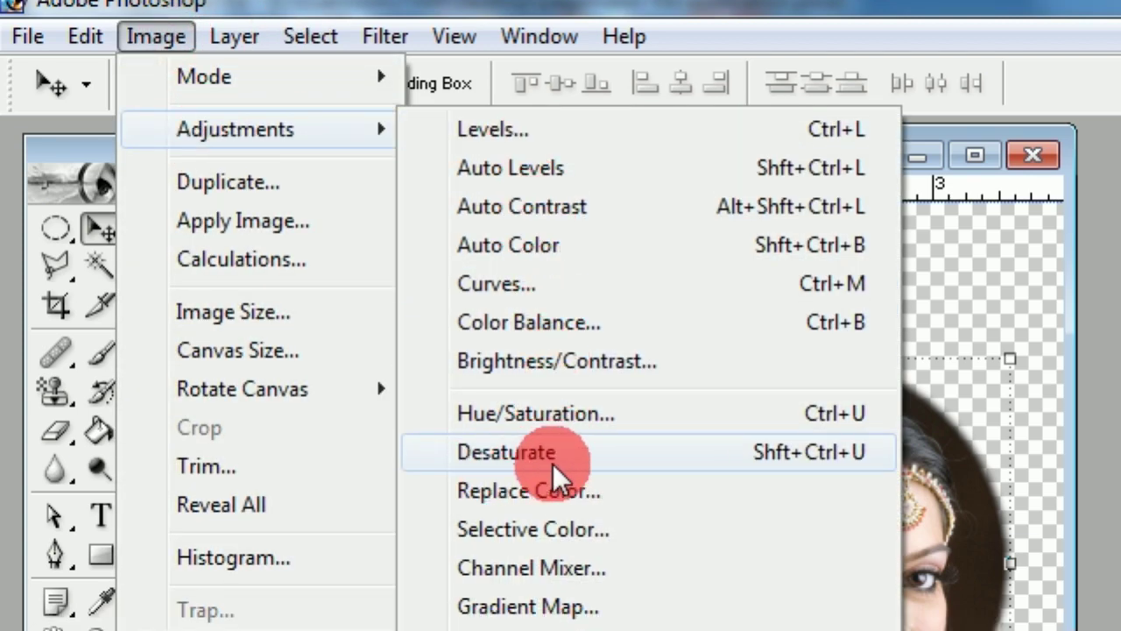
left_click(584, 455)
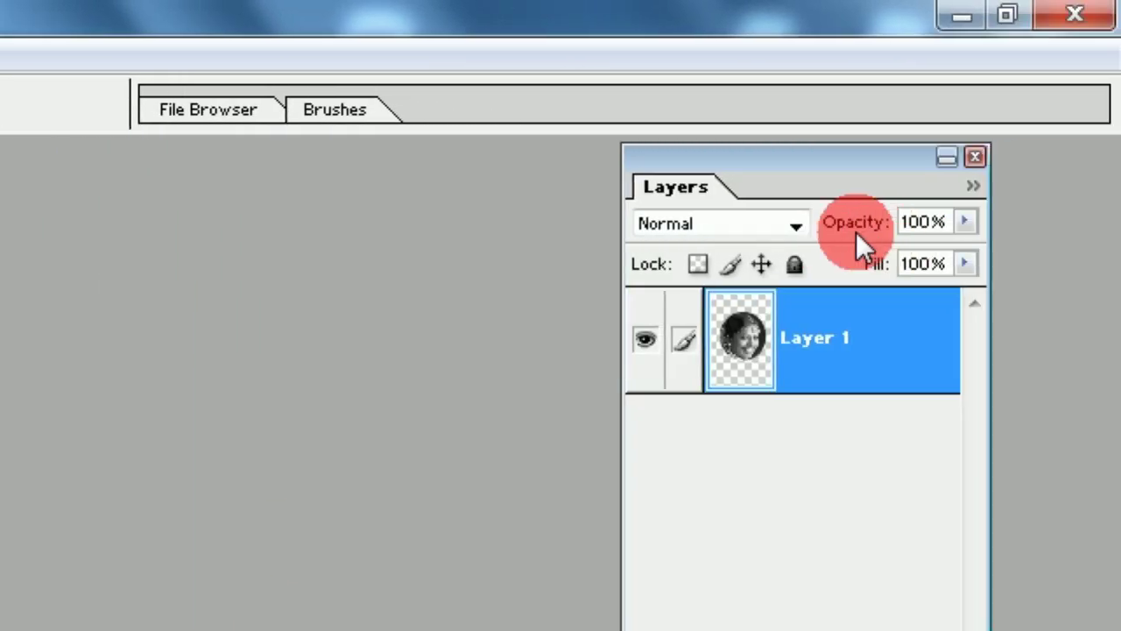
left_click(964, 224)
mouse_move(959, 250)
left_mouse_down()
mouse_move(843, 257)
mouse_move(903, 253)
left_mouse_up()
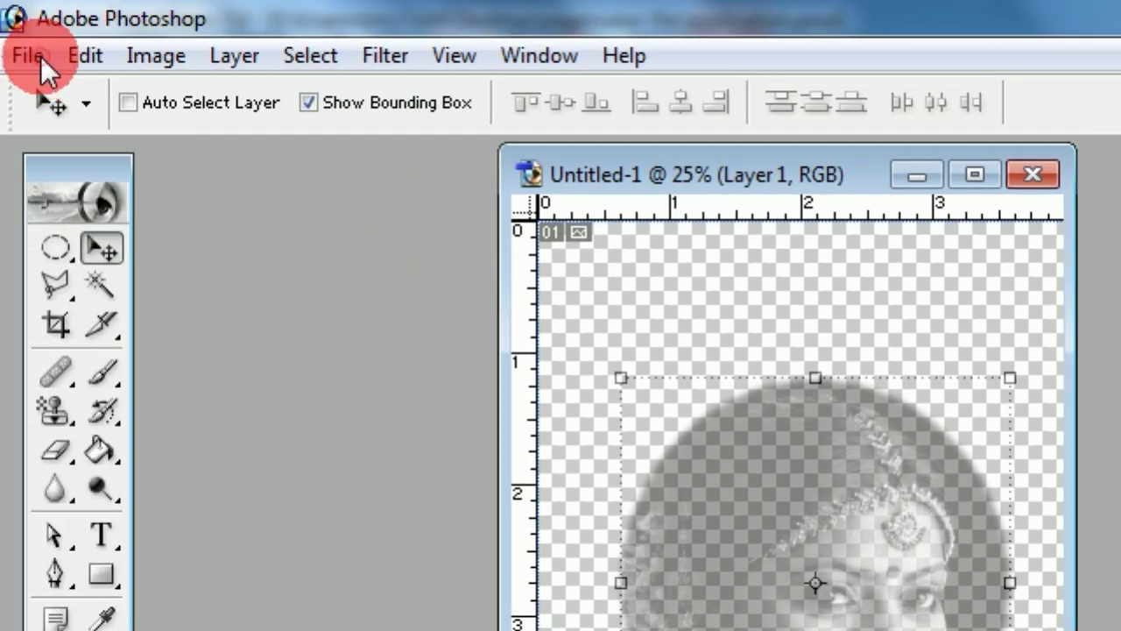
Start a Save As to the Desktop with the file name 'for watermark'.
left_click(30, 56)
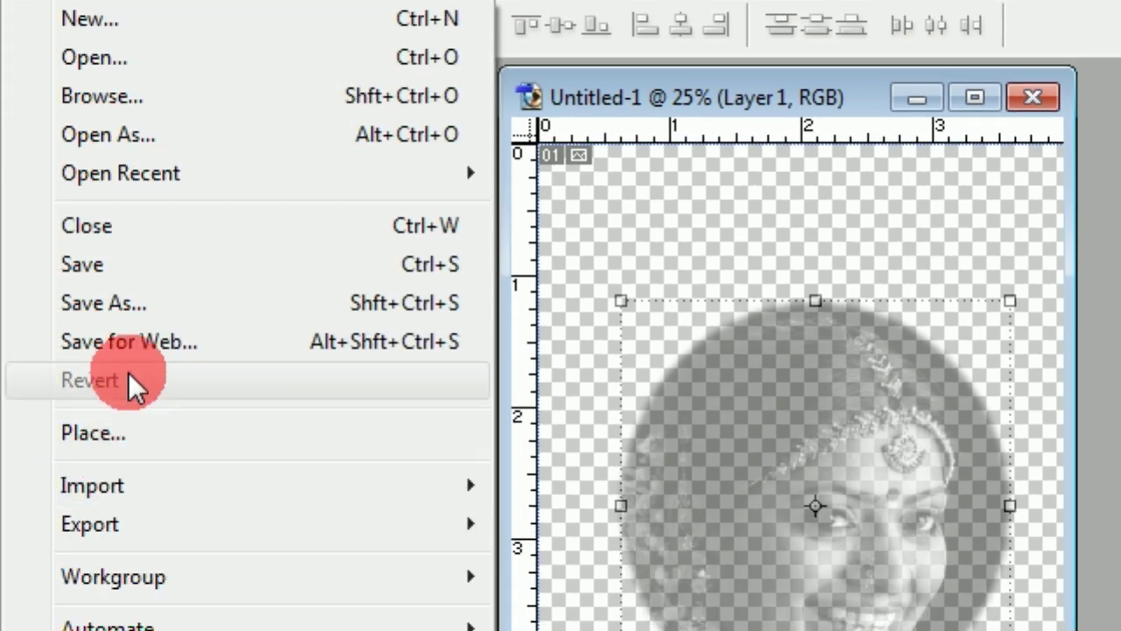
left_click(122, 315)
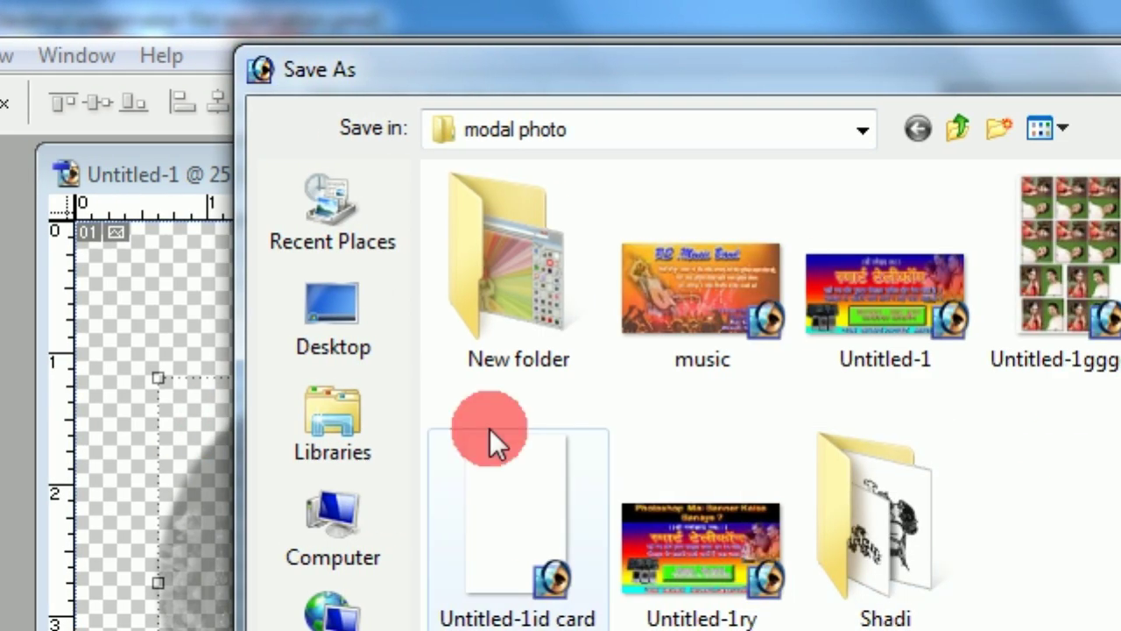
left_click(318, 314)
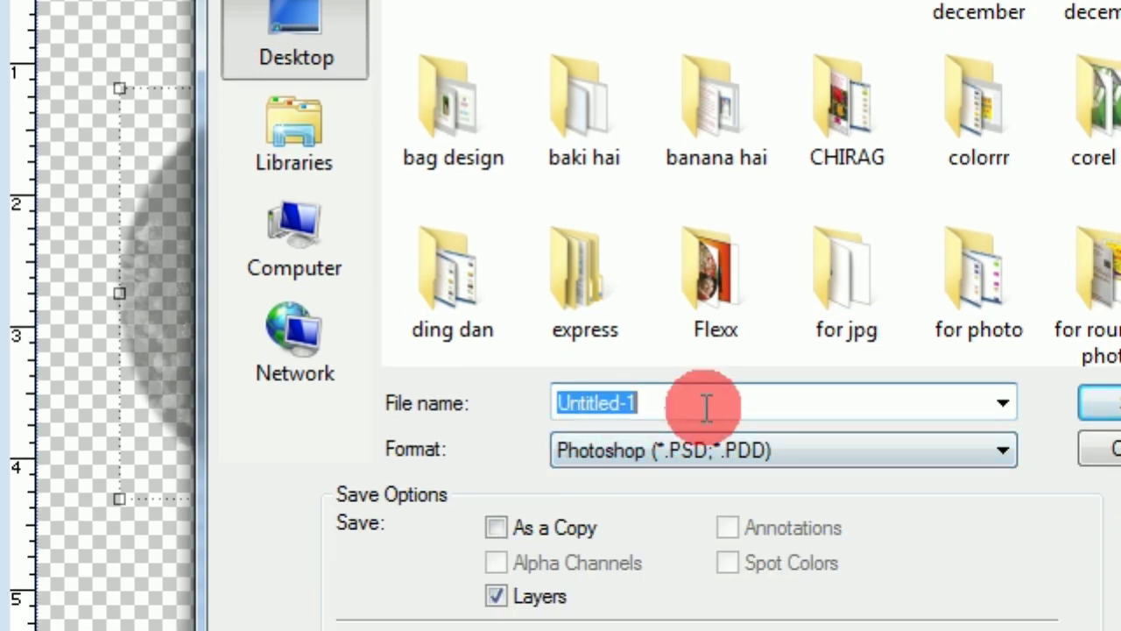
left_click_drag(707, 405, 550, 416)
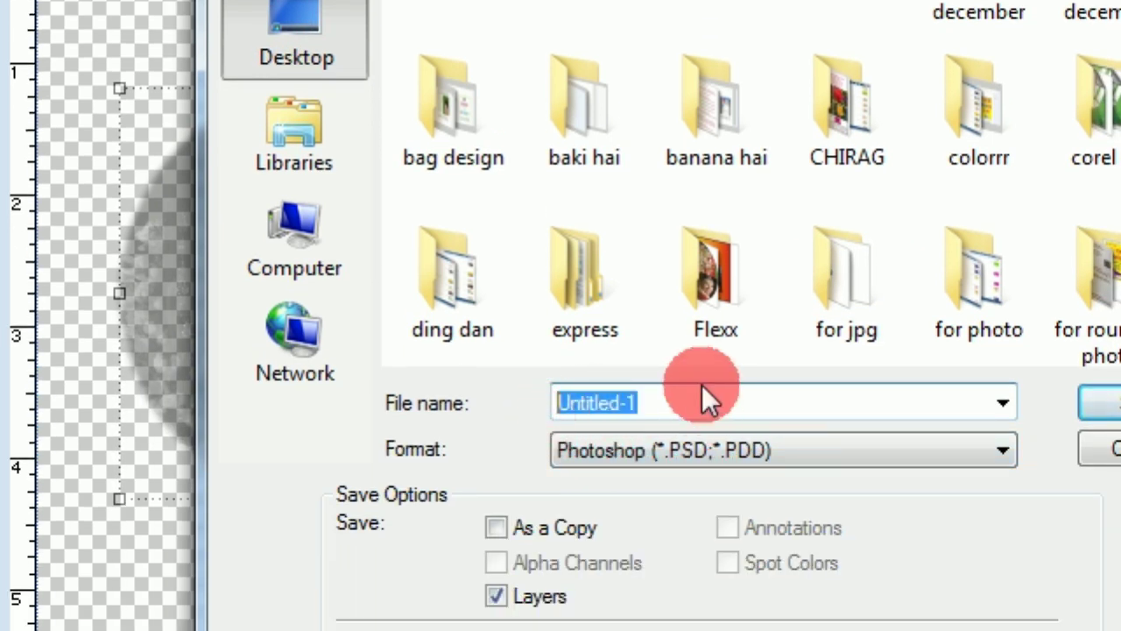
type("for wa")
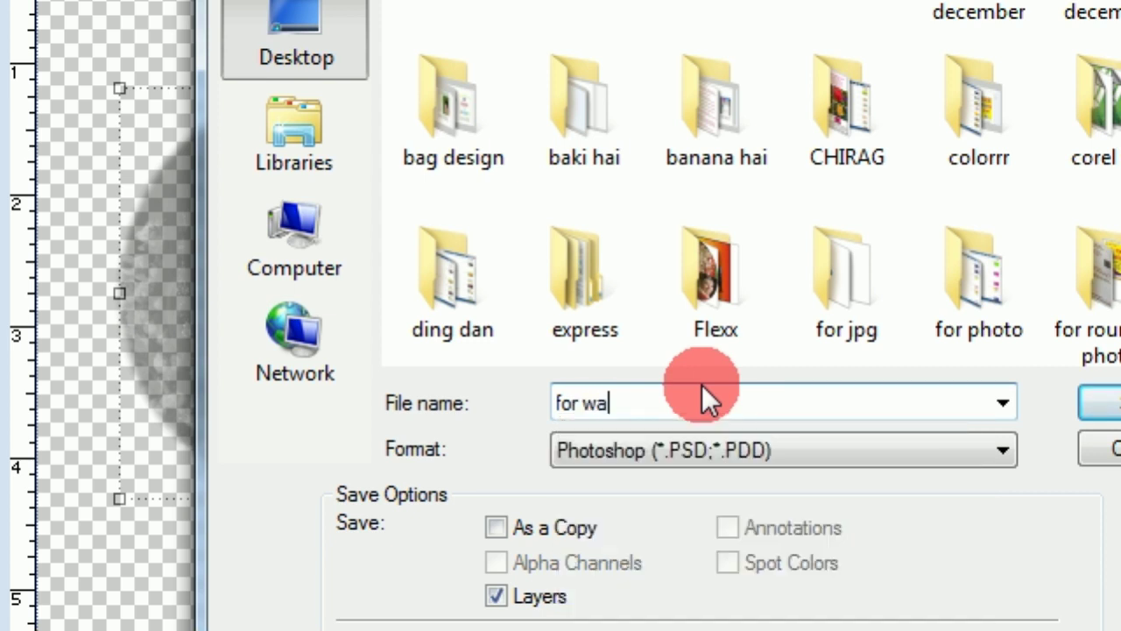
type("term")
key("BackSpace")
type("mark")
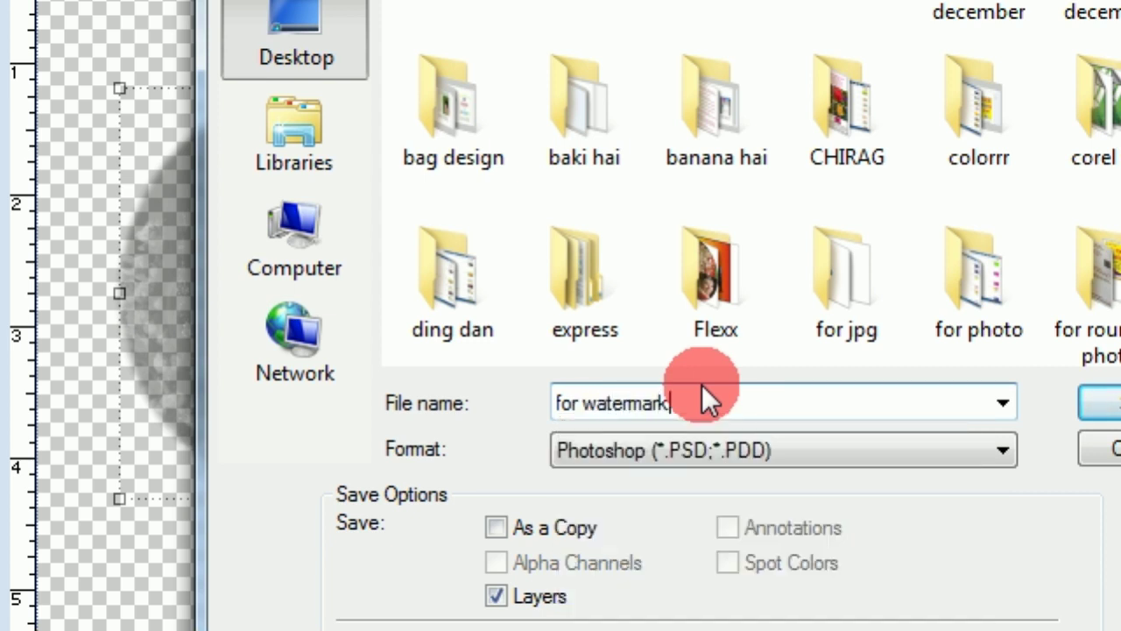
Save it as PNG with Interlace None, then bring up application.pmd in PageMaker.
left_click(655, 449)
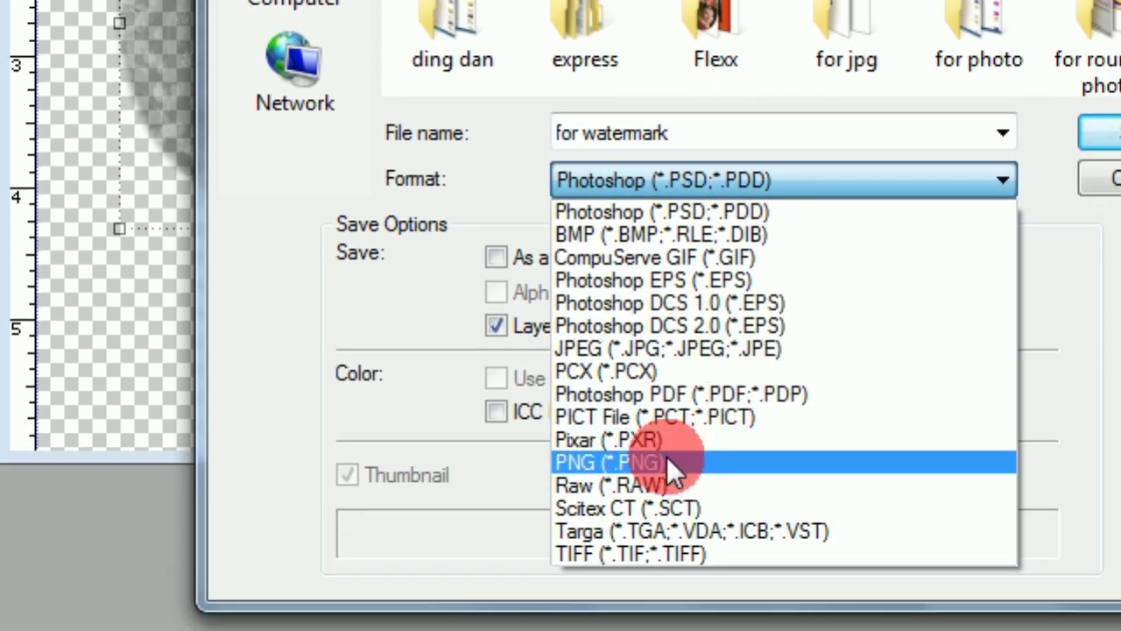
left_click(668, 457)
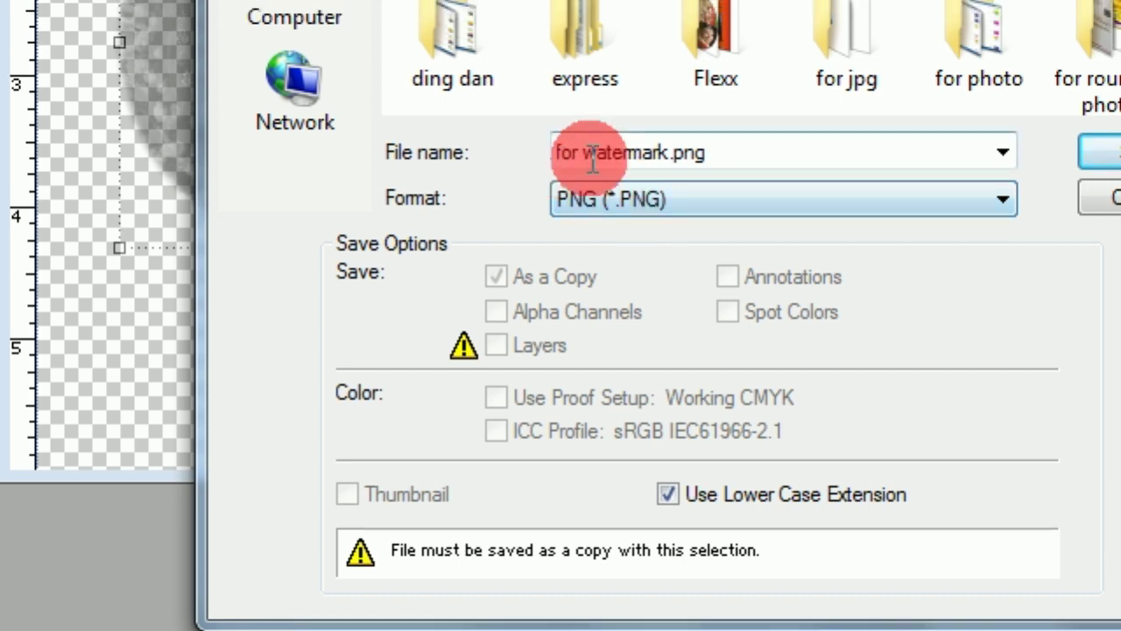
left_click(723, 175)
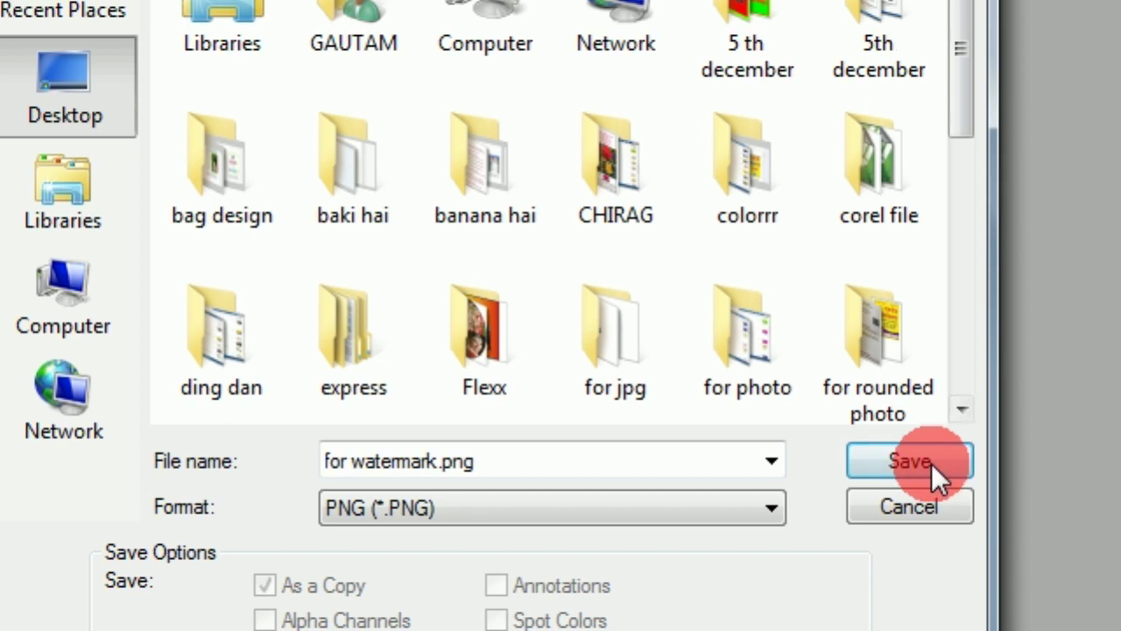
left_click(931, 464)
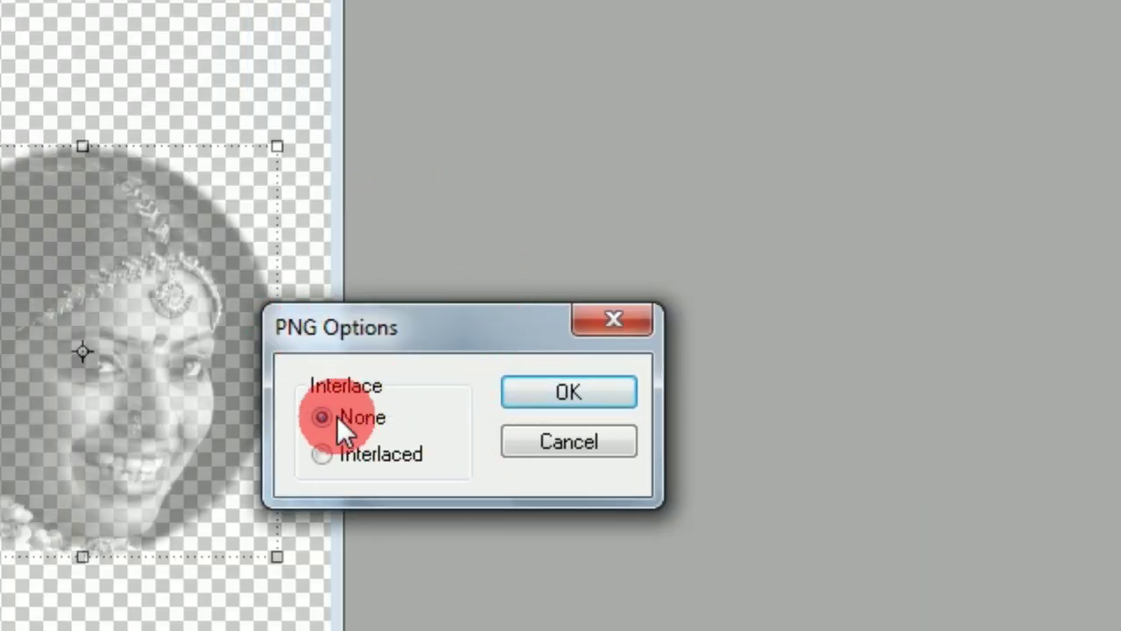
left_click(593, 393)
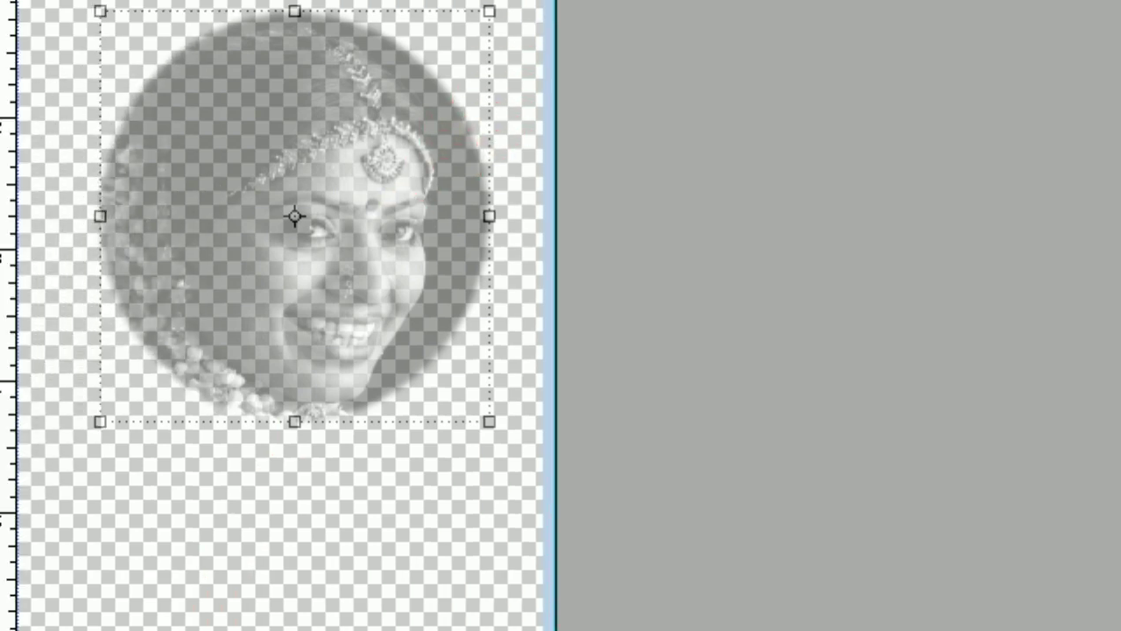
left_click(447, 175)
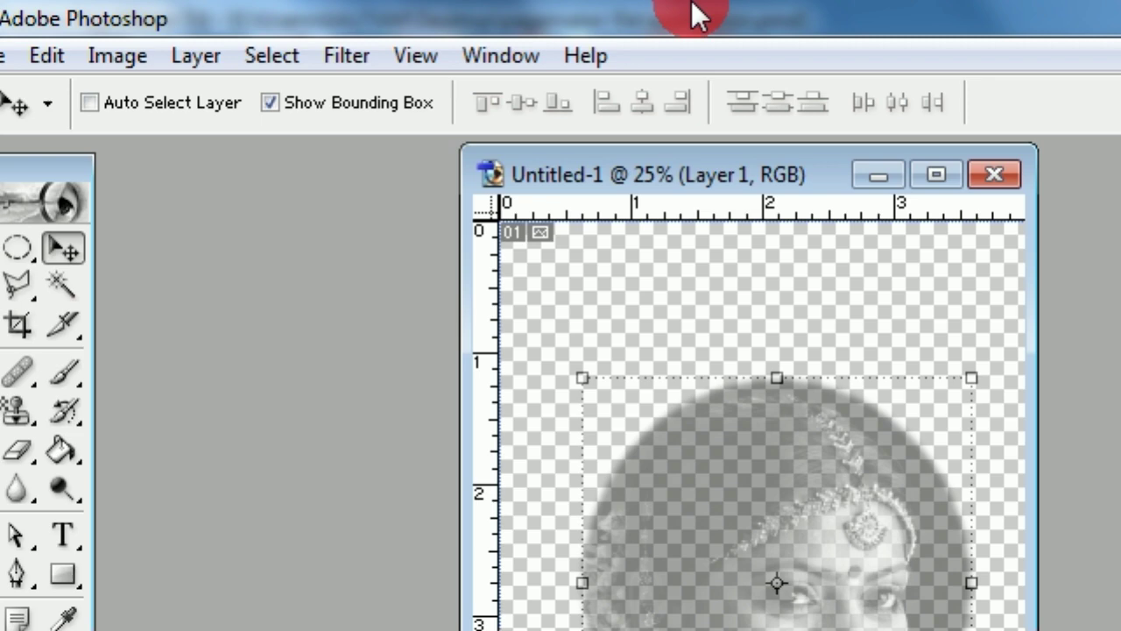
left_click(836, 223)
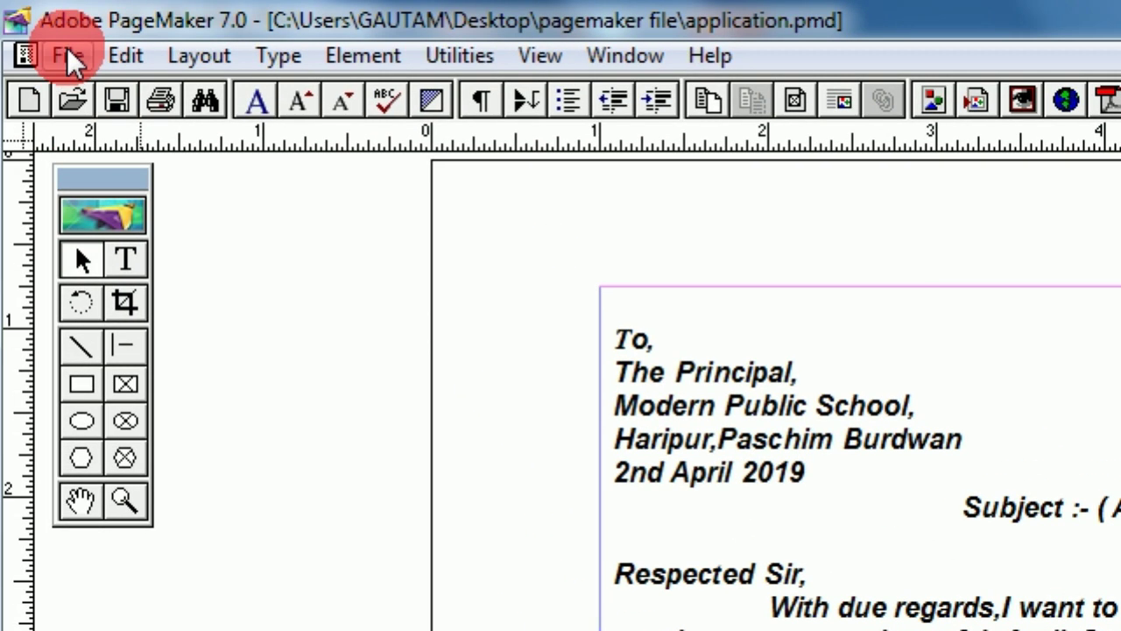
Place for watermark.png from the Desktop, keeping a complete copy in the publication.
left_click(66, 51)
left_click(151, 392)
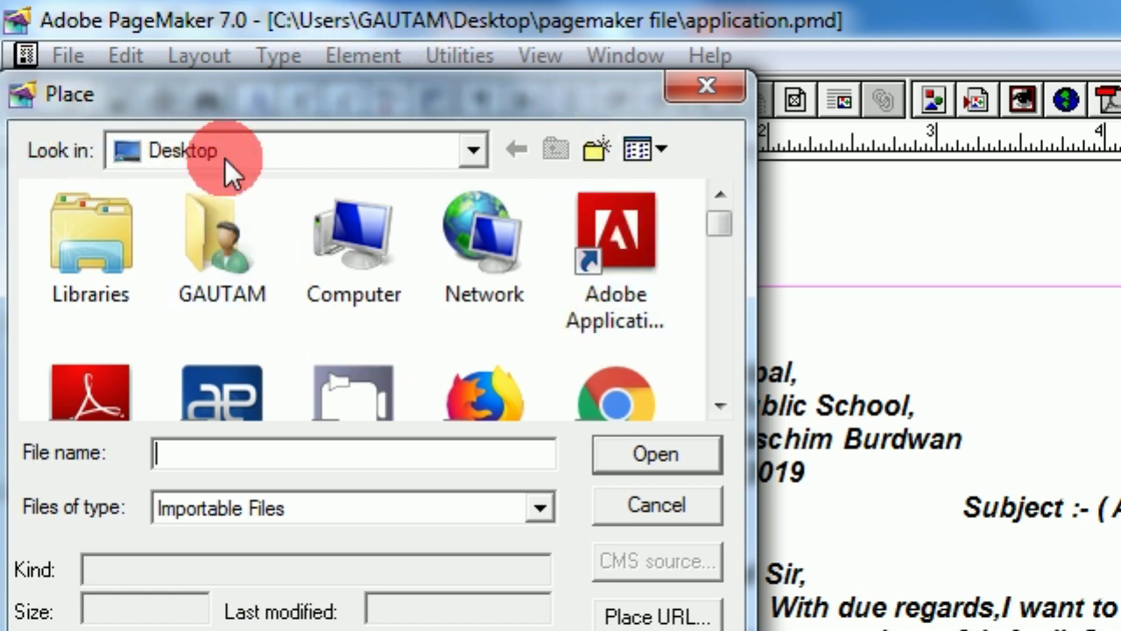
left_click(716, 404)
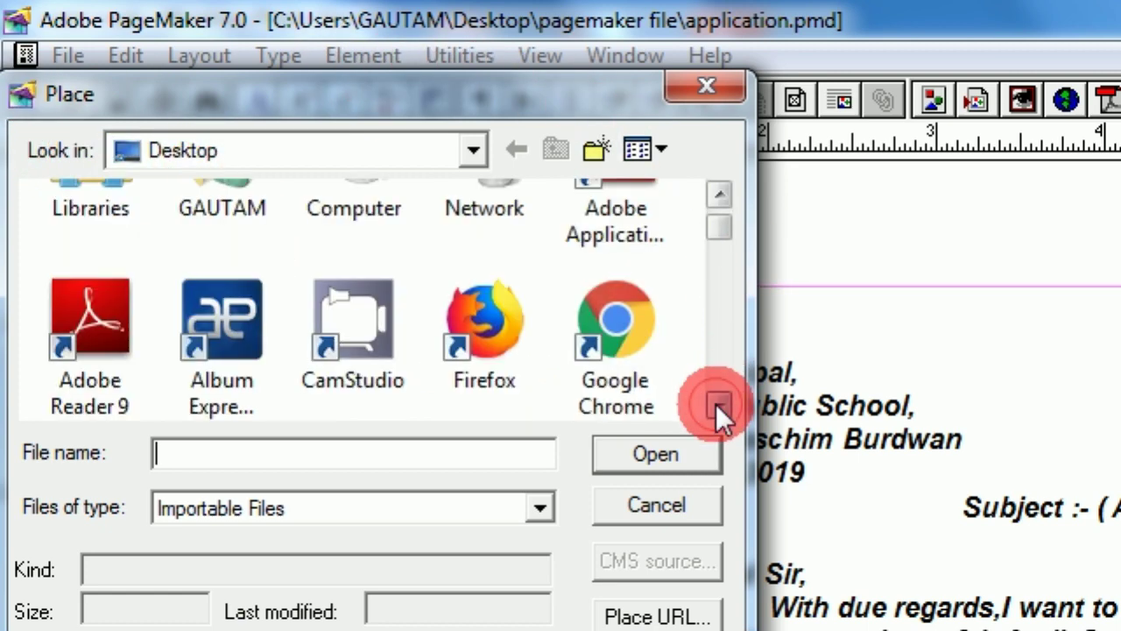
left_click_drag(712, 257, 716, 326)
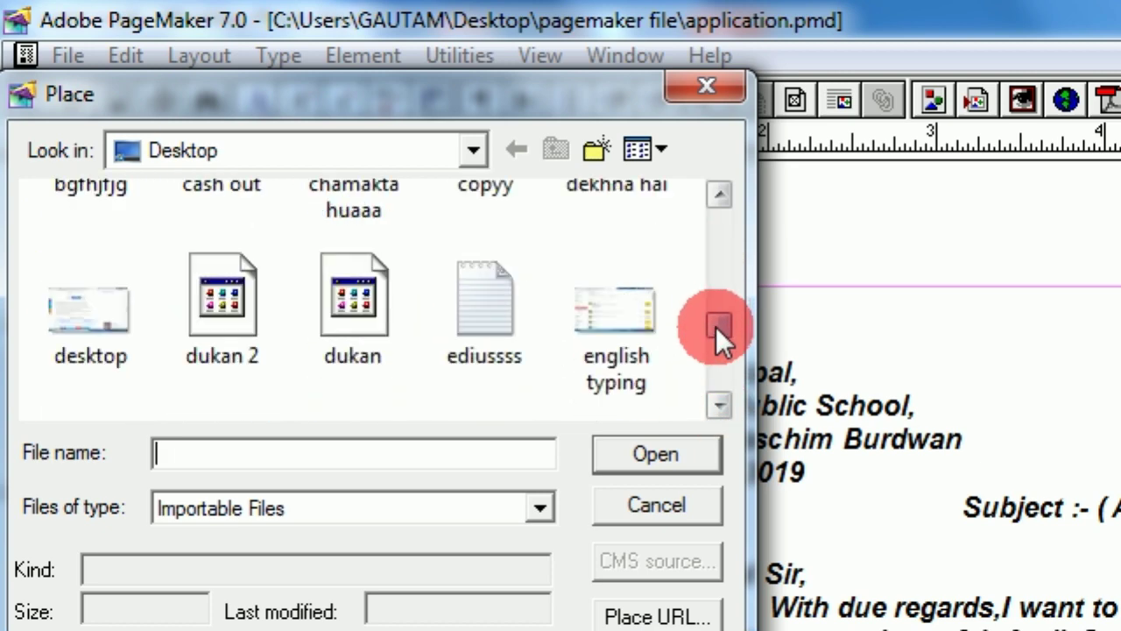
left_click_drag(715, 326, 727, 349)
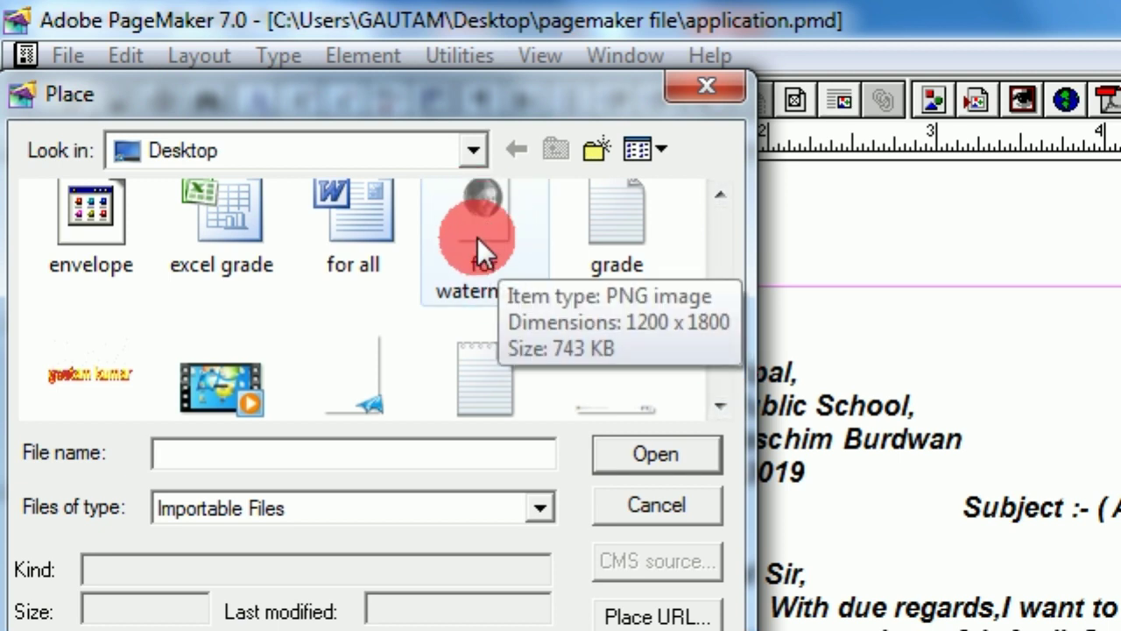
left_click(479, 210)
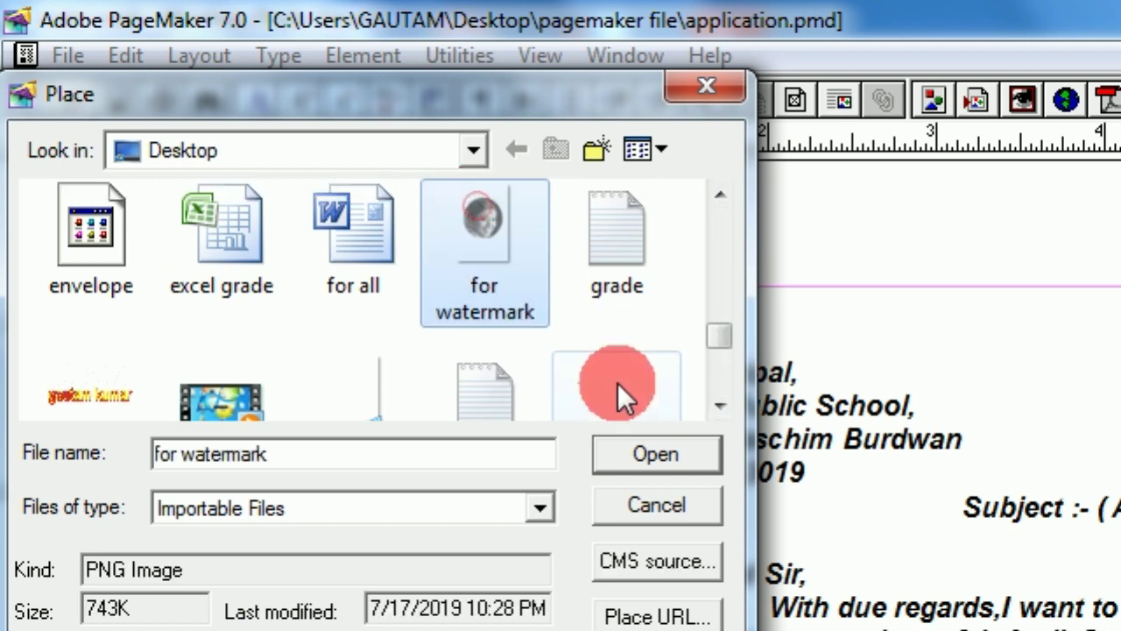
left_click(642, 460)
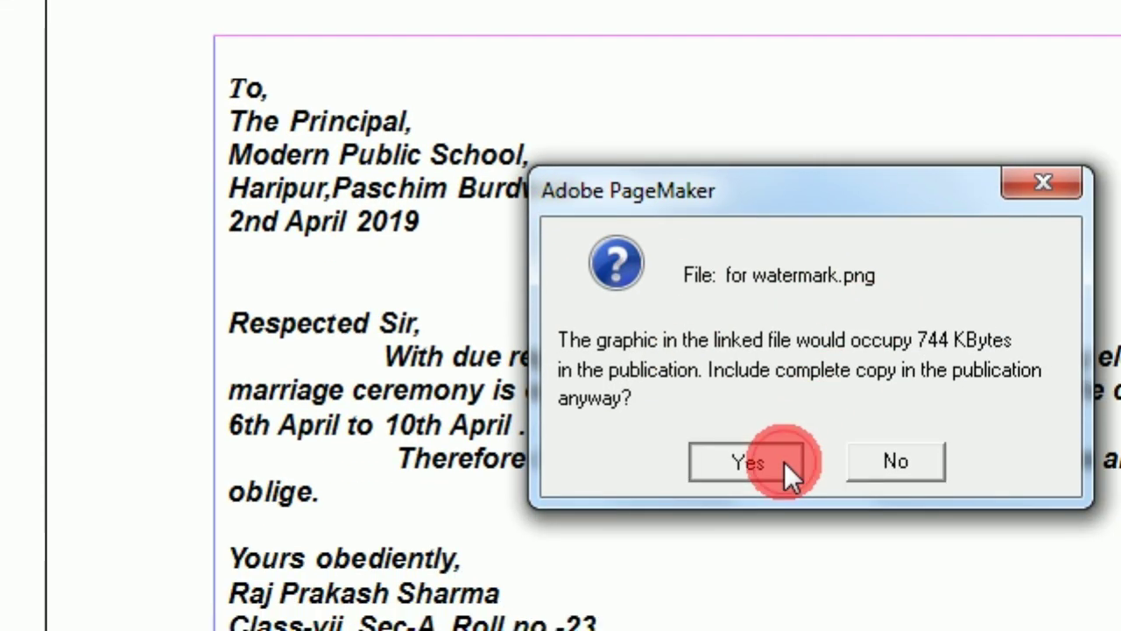
left_click(785, 464)
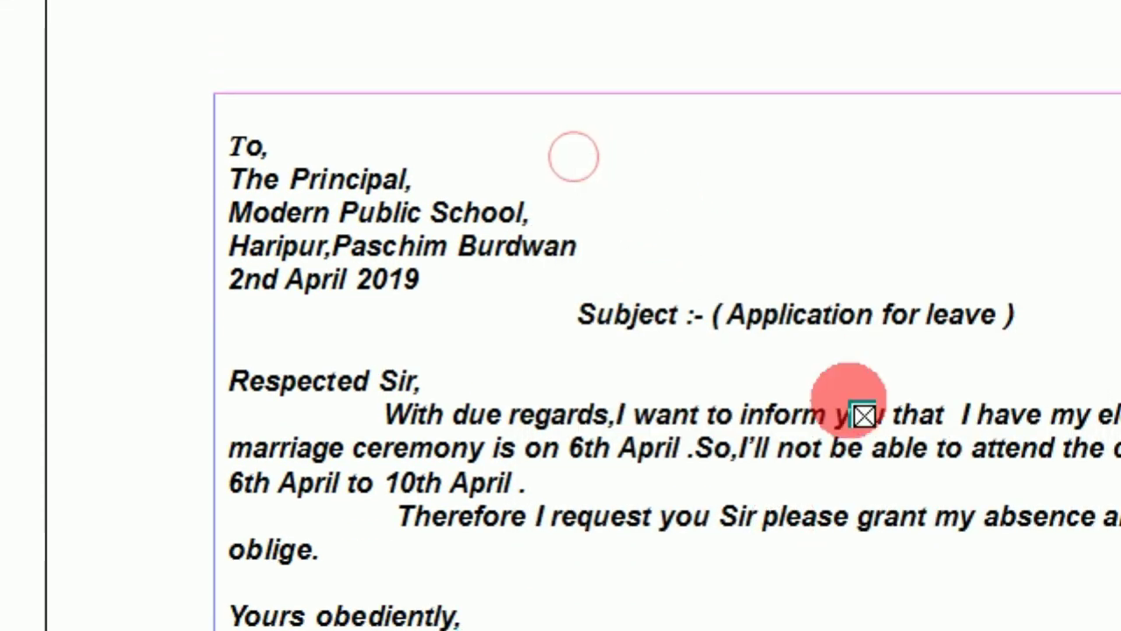
Place the faded portrait on the letter page, nudge it lower, and send it to back.
mouse_move(420, 39)
left_mouse_down()
mouse_move(833, 476)
mouse_move(832, 455)
left_mouse_up()
left_click_drag(625, 252, 642, 343)
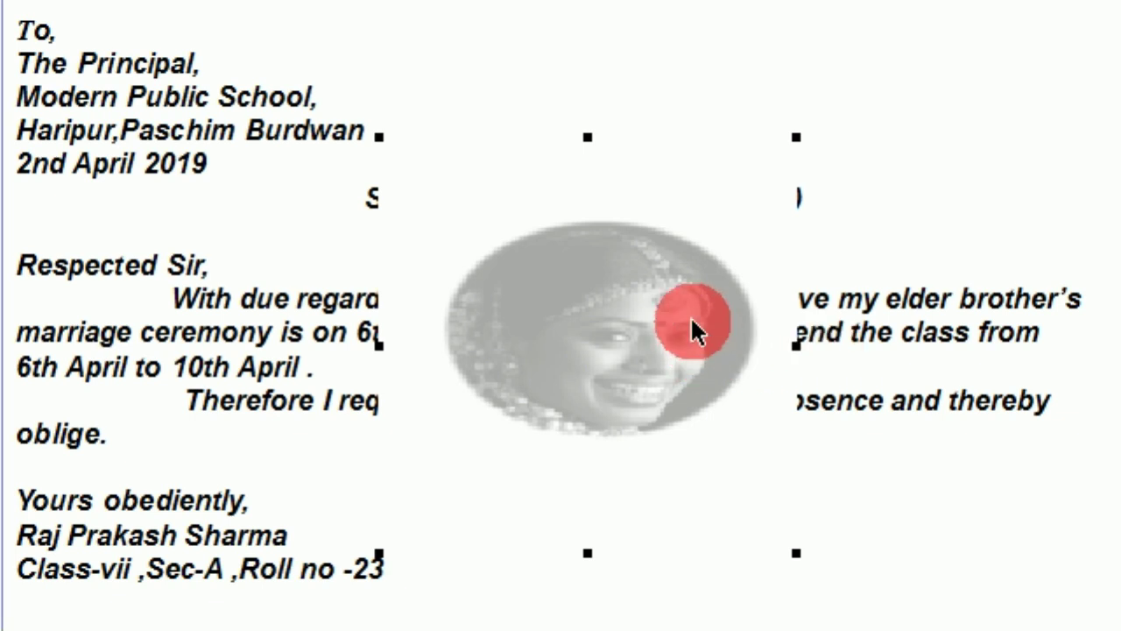
left_click_drag(660, 321, 665, 354)
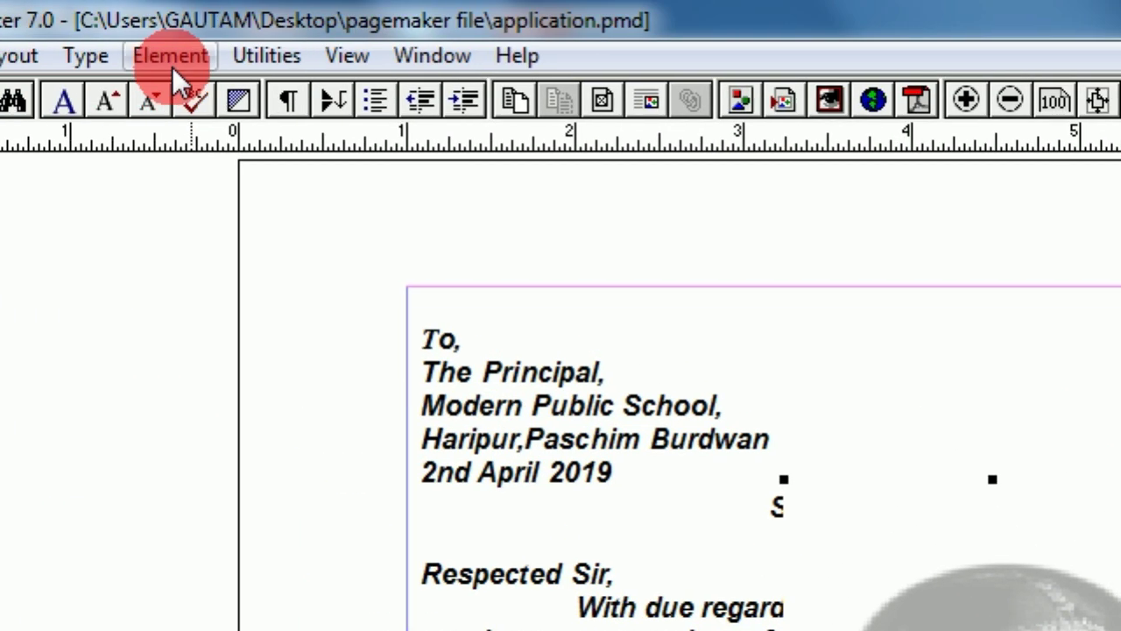
left_click(280, 63)
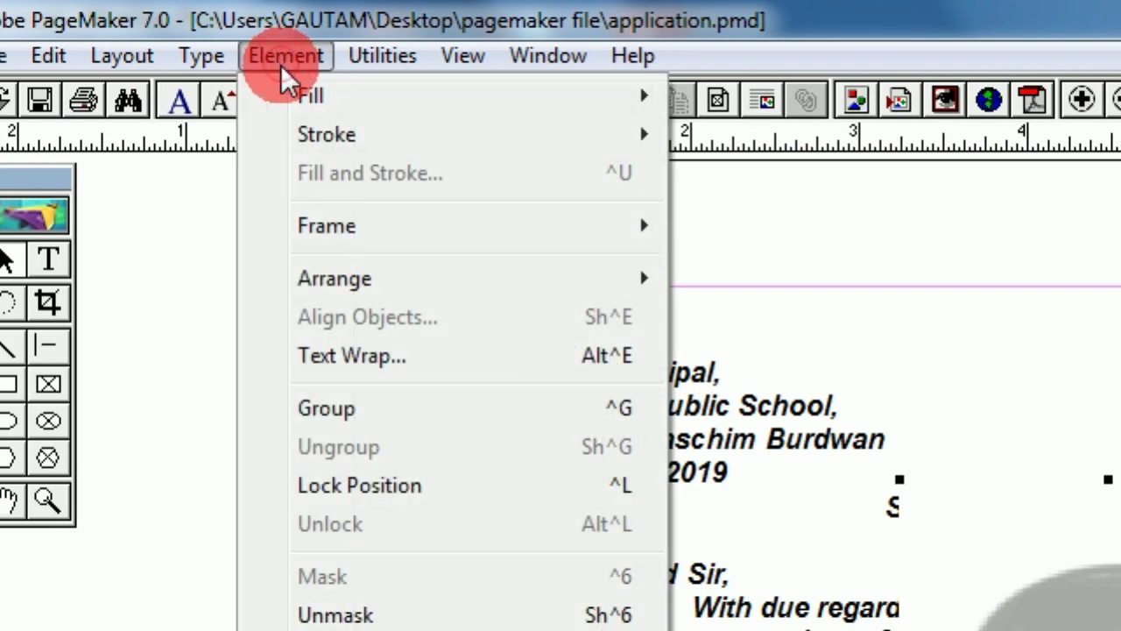
mouse_move(335, 278)
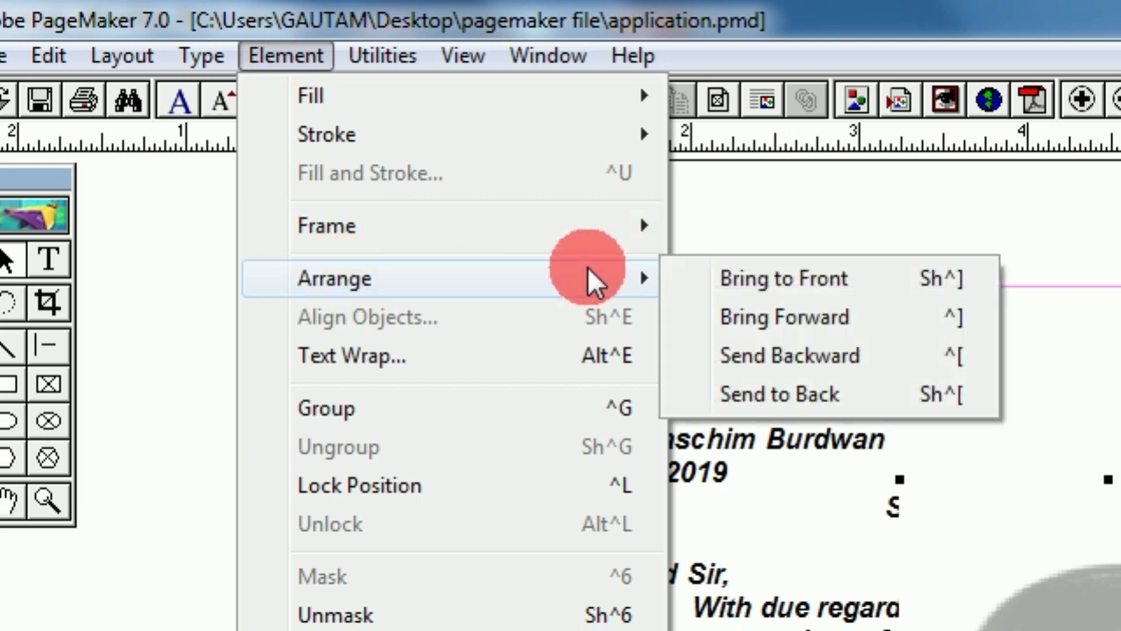
left_click(761, 397)
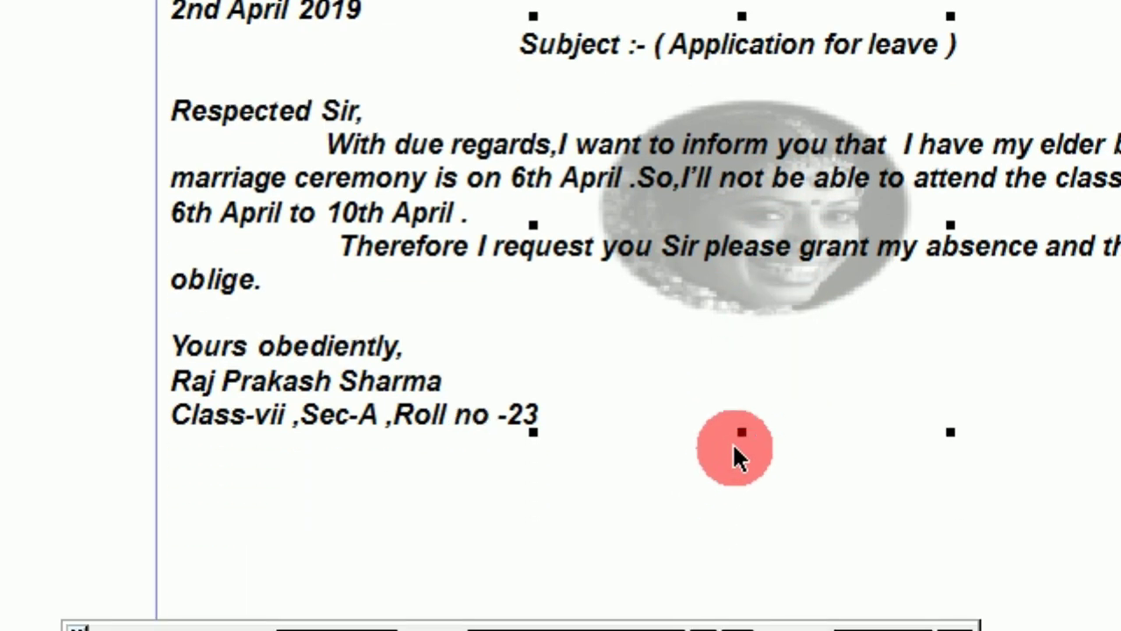
Resize the watermark portrait to 3.57 × 3.499 in and move it behind the body paragraphs.
left_click_drag(742, 432, 732, 523)
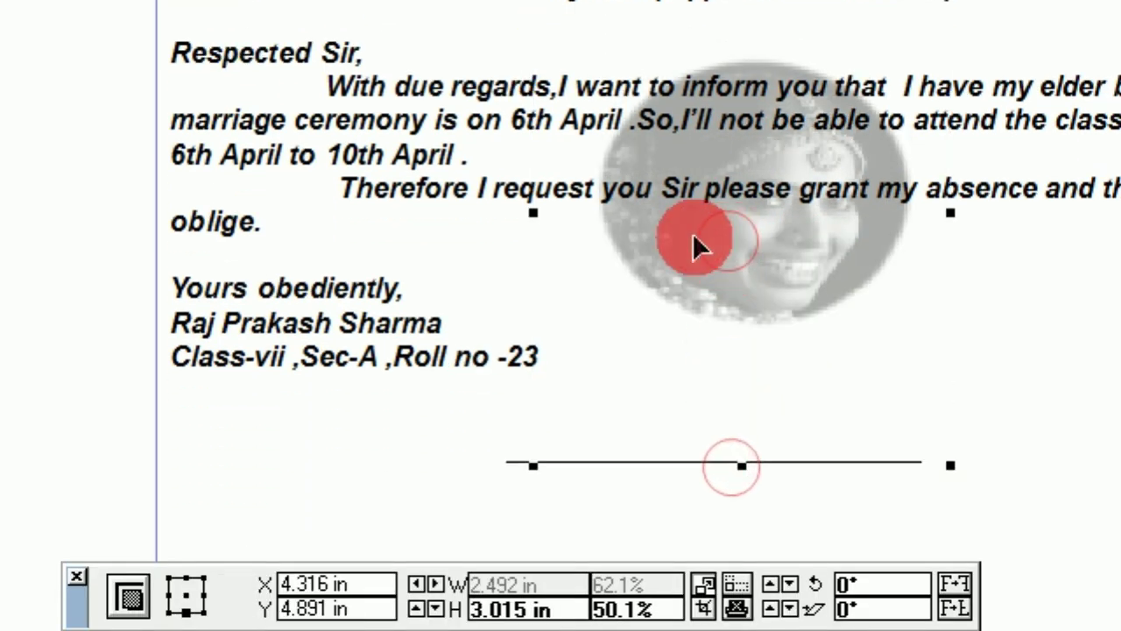
mouse_move(696, 245)
left_mouse_down()
mouse_move(749, 241)
mouse_move(752, 217)
left_mouse_up()
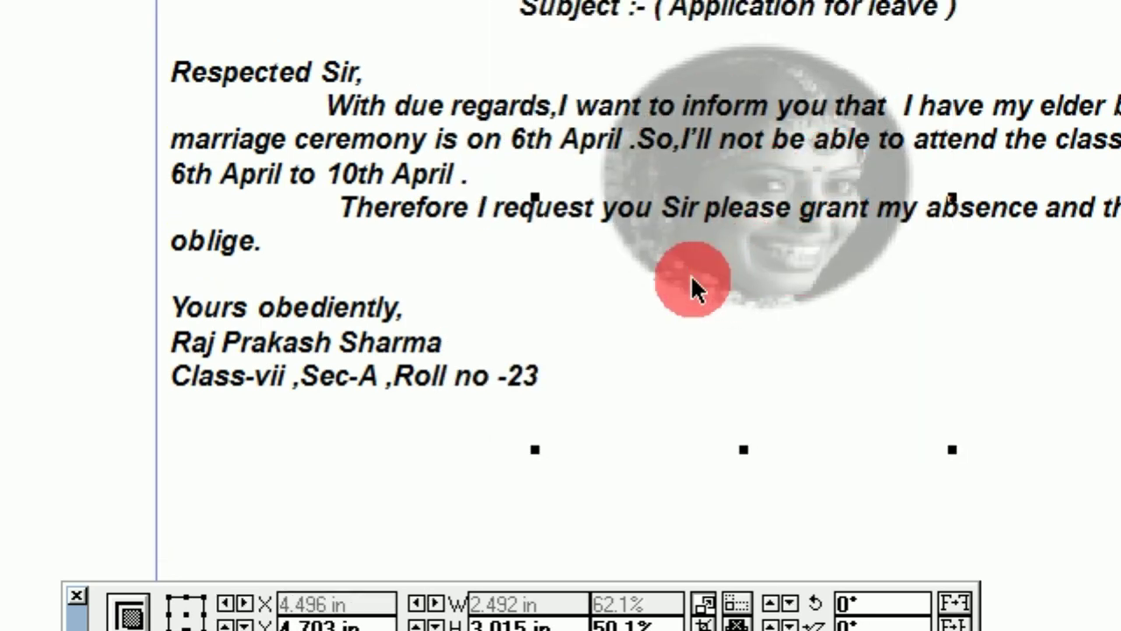
scroll(450, 88, "up", 3)
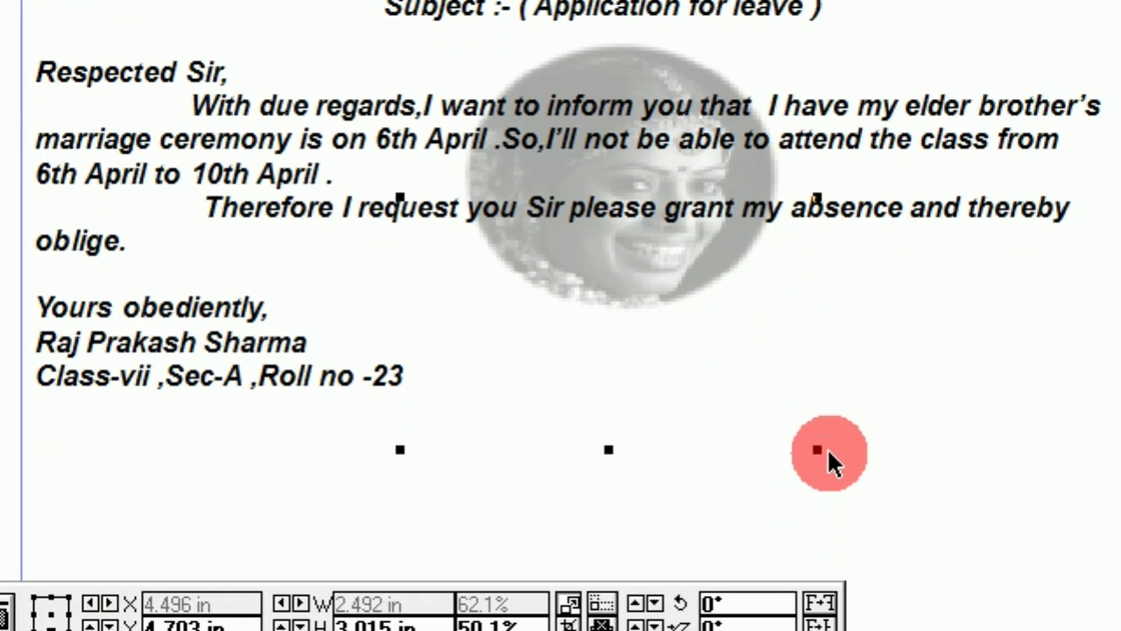
left_click_drag(827, 451, 1000, 529)
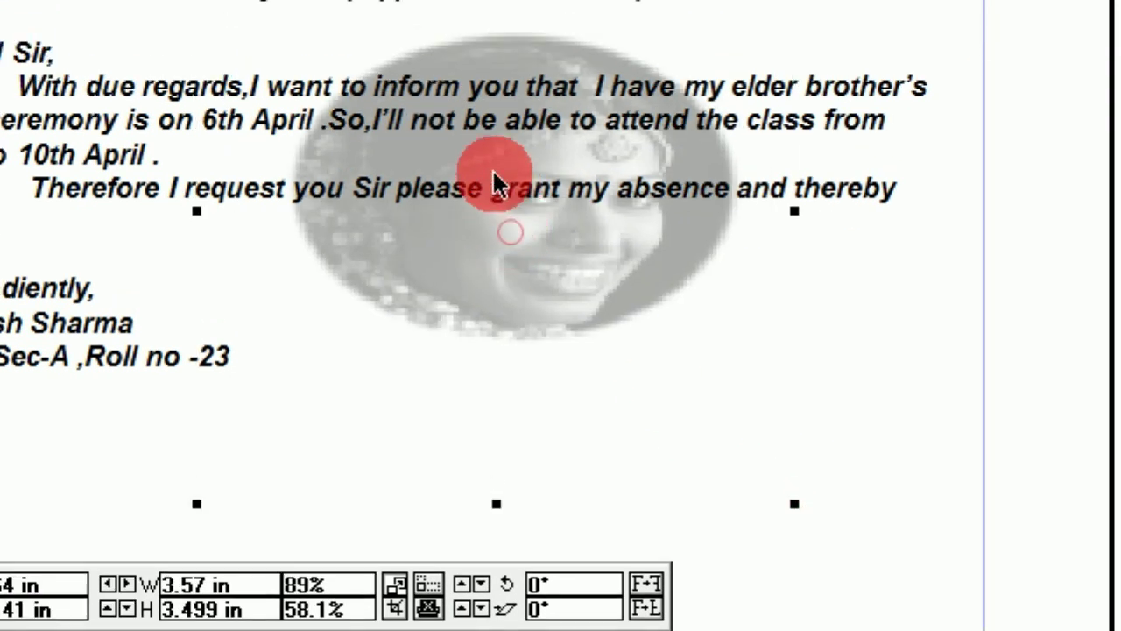
left_click_drag(507, 181, 421, 179)
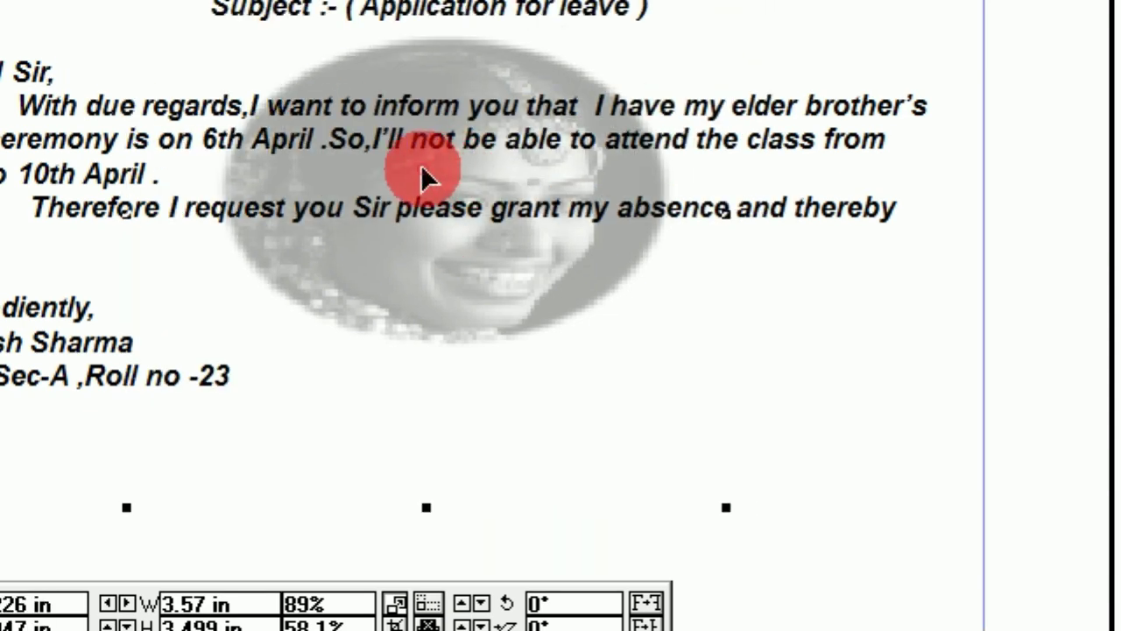